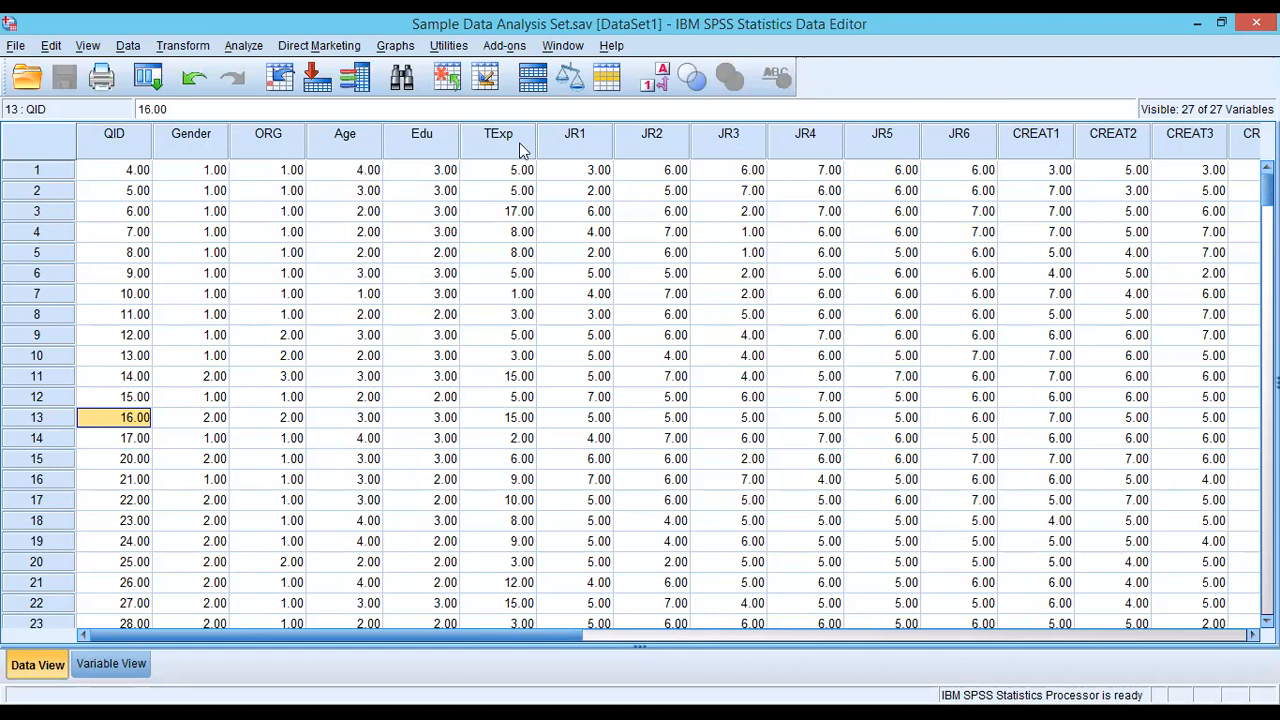
Start a Reliability Analysis and add the variables JR1 through JR6 as its items.
{"action": "left_click", "coordinate": [245, 47]}
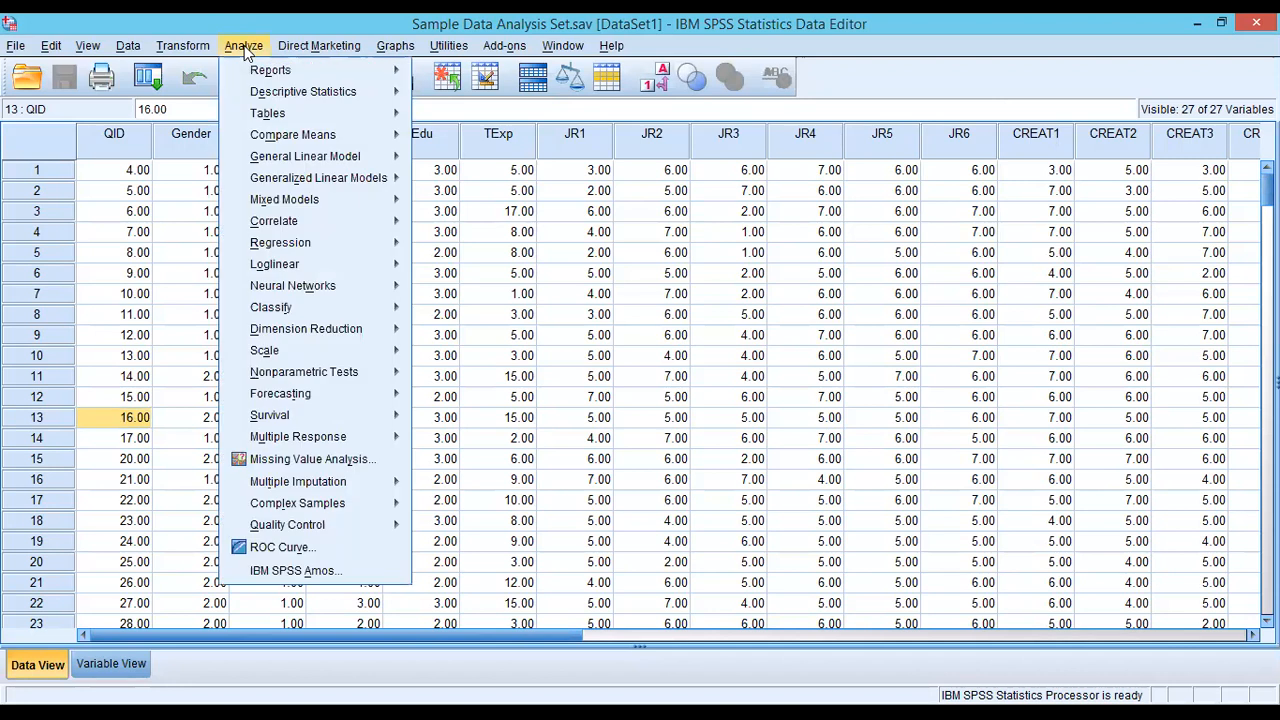
{"action": "mouse_move", "coordinate": [303, 221]}
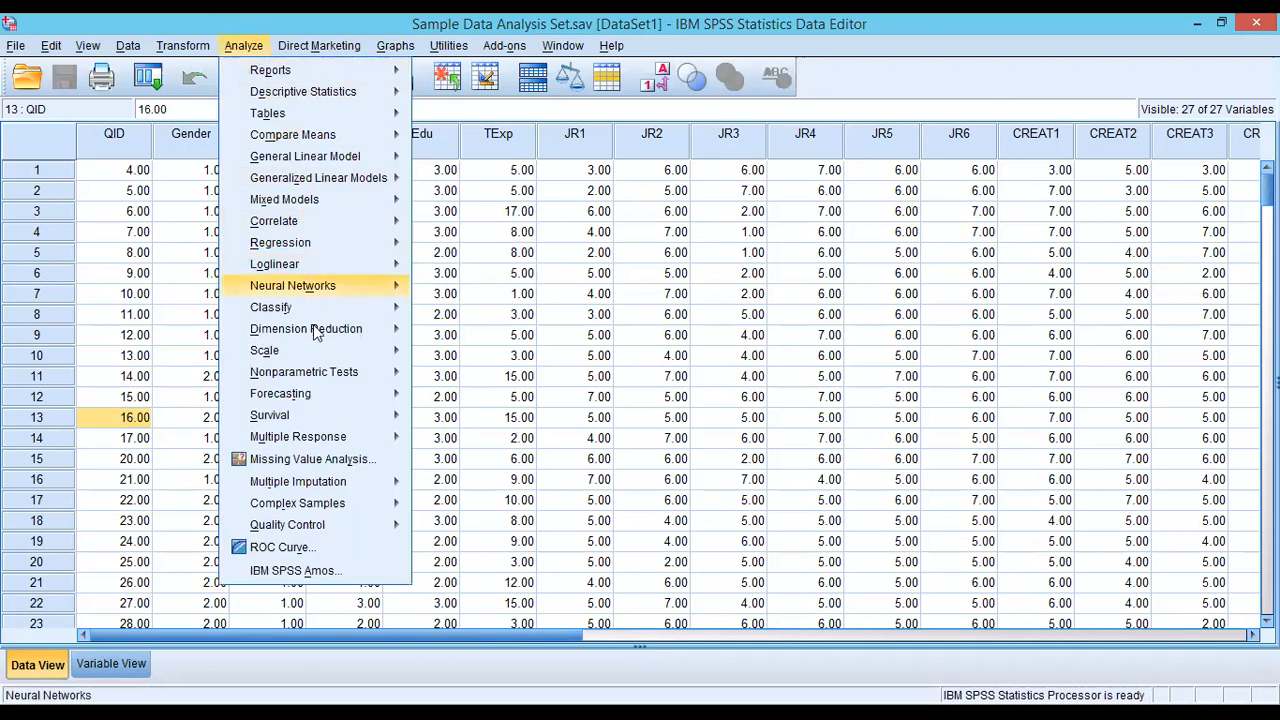
{"action": "mouse_move", "coordinate": [313, 345]}
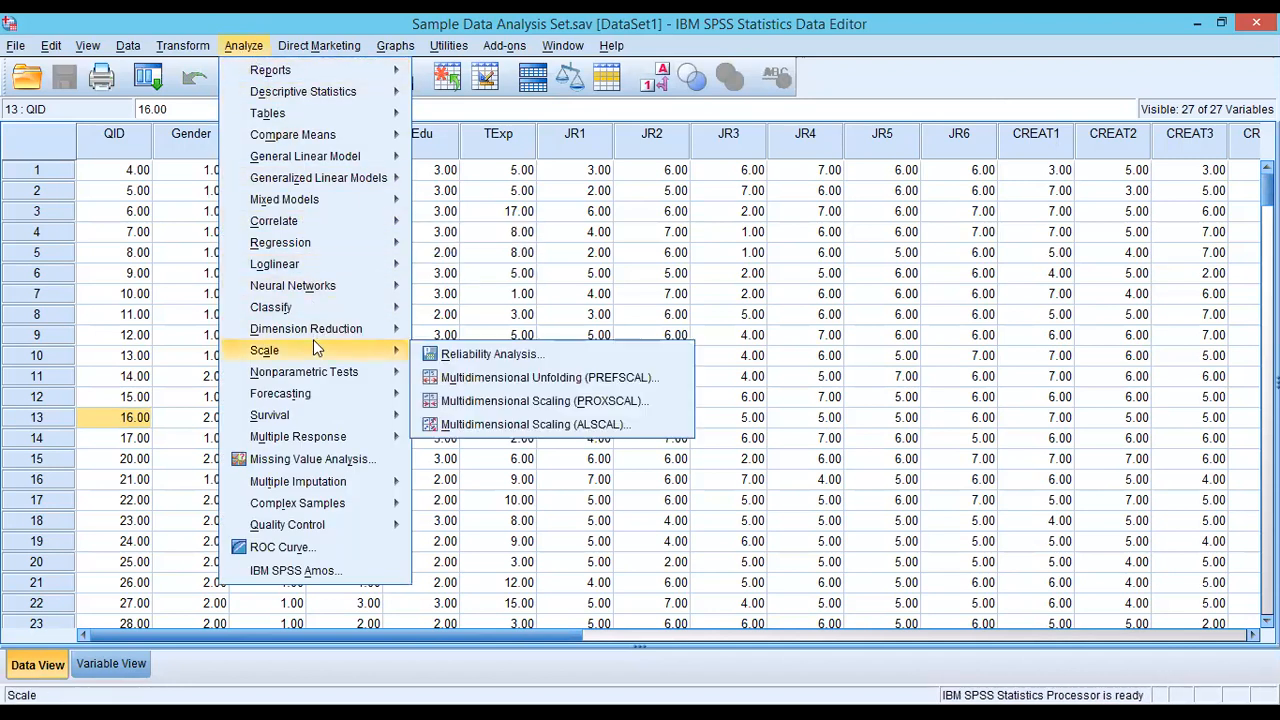
{"action": "left_click", "coordinate": [503, 363]}
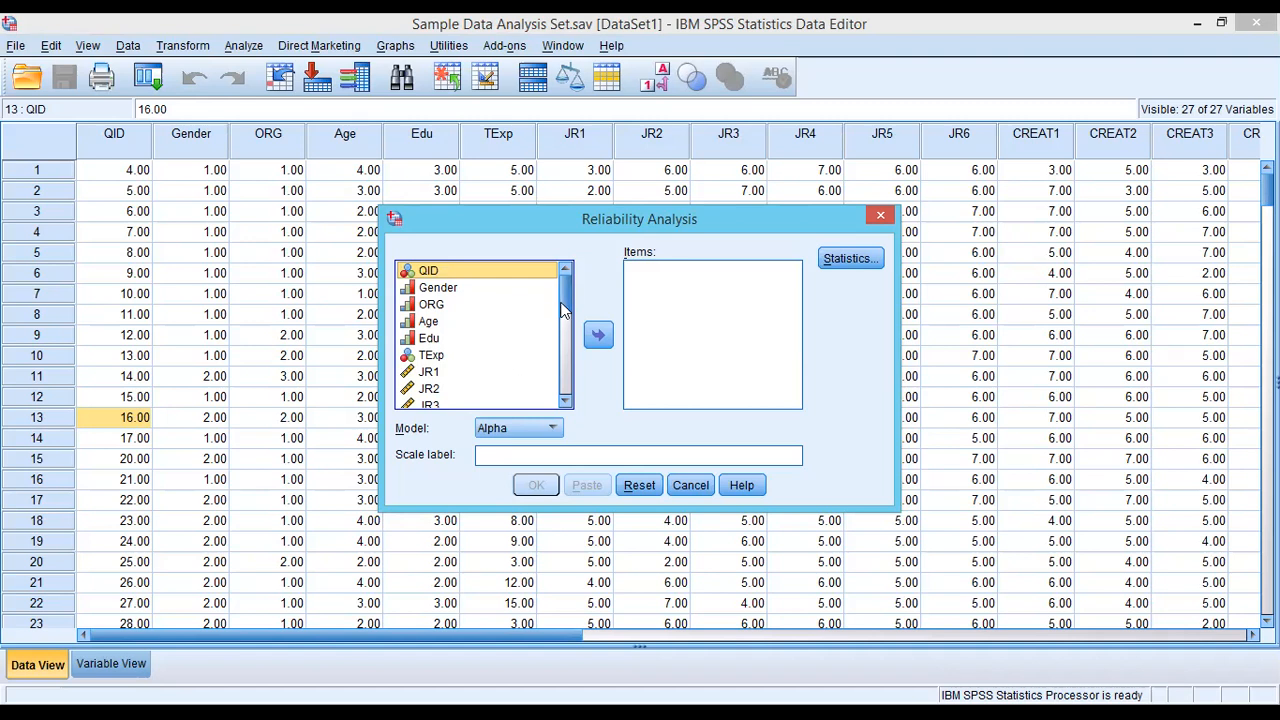
{"action": "scroll", "coordinate": [563, 311], "scroll_direction": "down", "scroll_amount": 1}
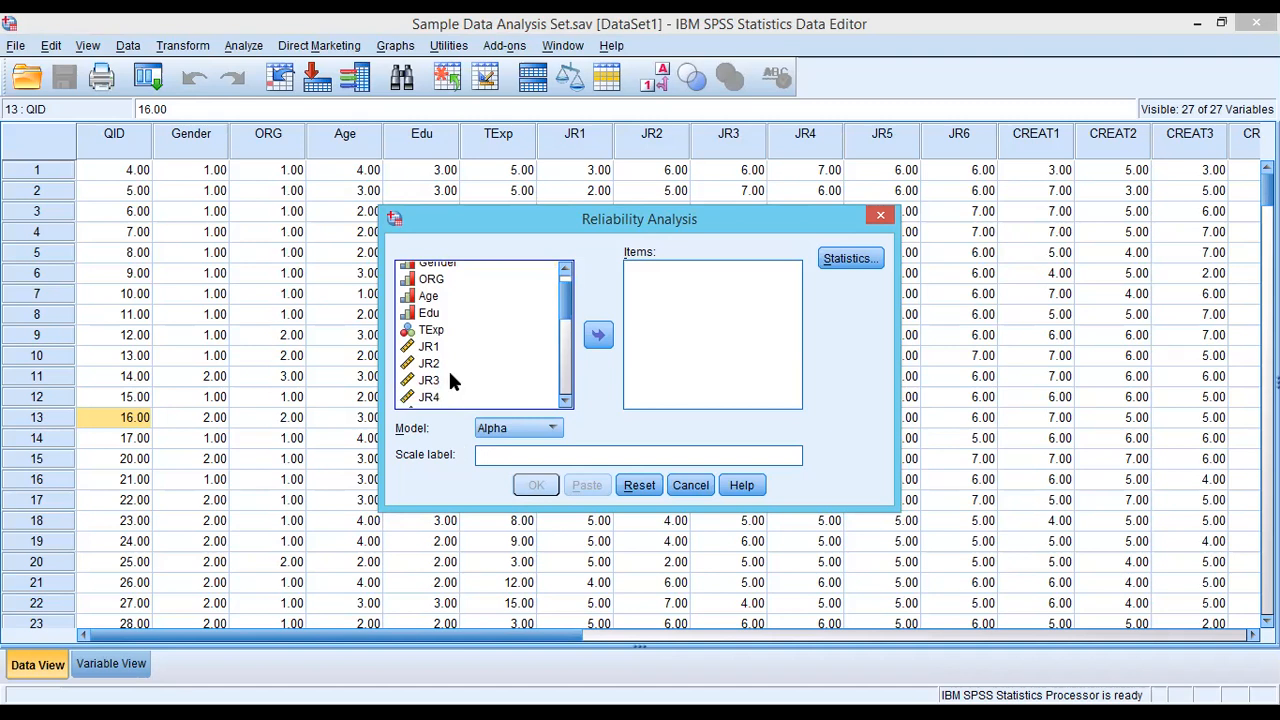
{"action": "left_click", "coordinate": [433, 346]}
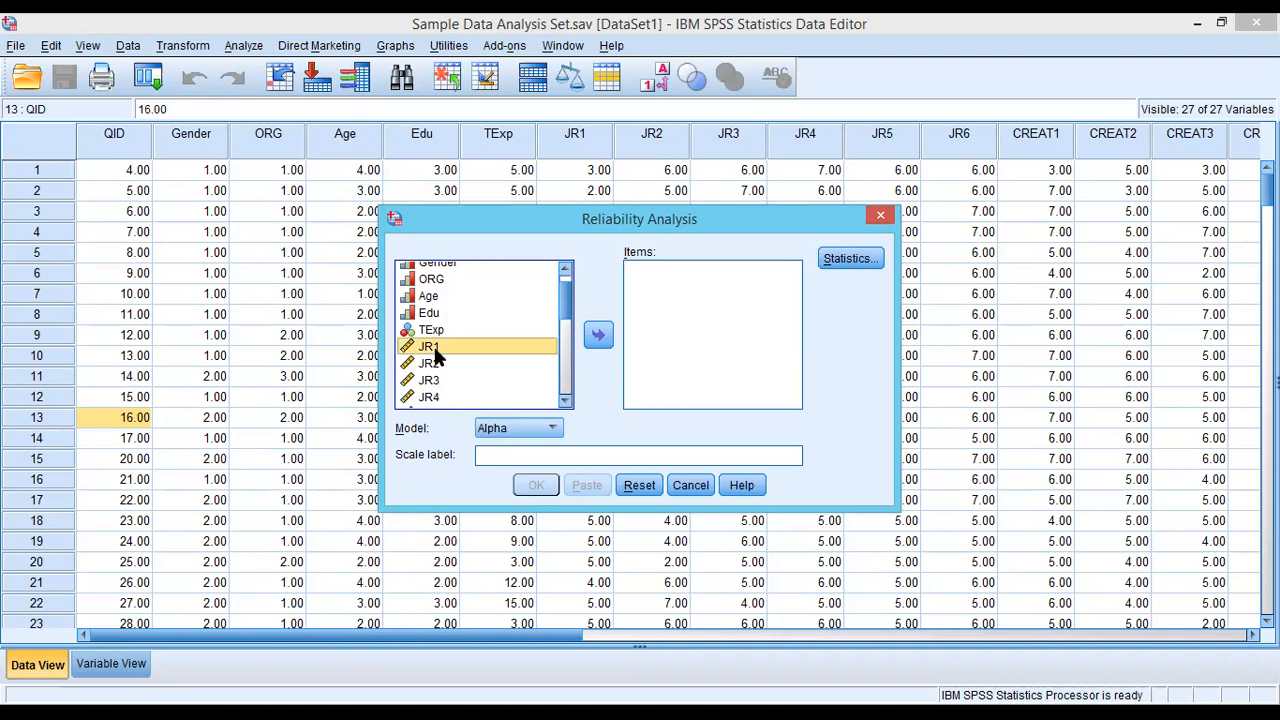
{"action": "key", "text": "shift+Down"}
{"action": "key", "text": "shift+Down"}
{"action": "key", "text": "shift+Down"}
{"action": "key", "text": "shift+Down"}
{"action": "key", "text": "shift+Down"}
{"action": "key", "text": "shift+Down"}
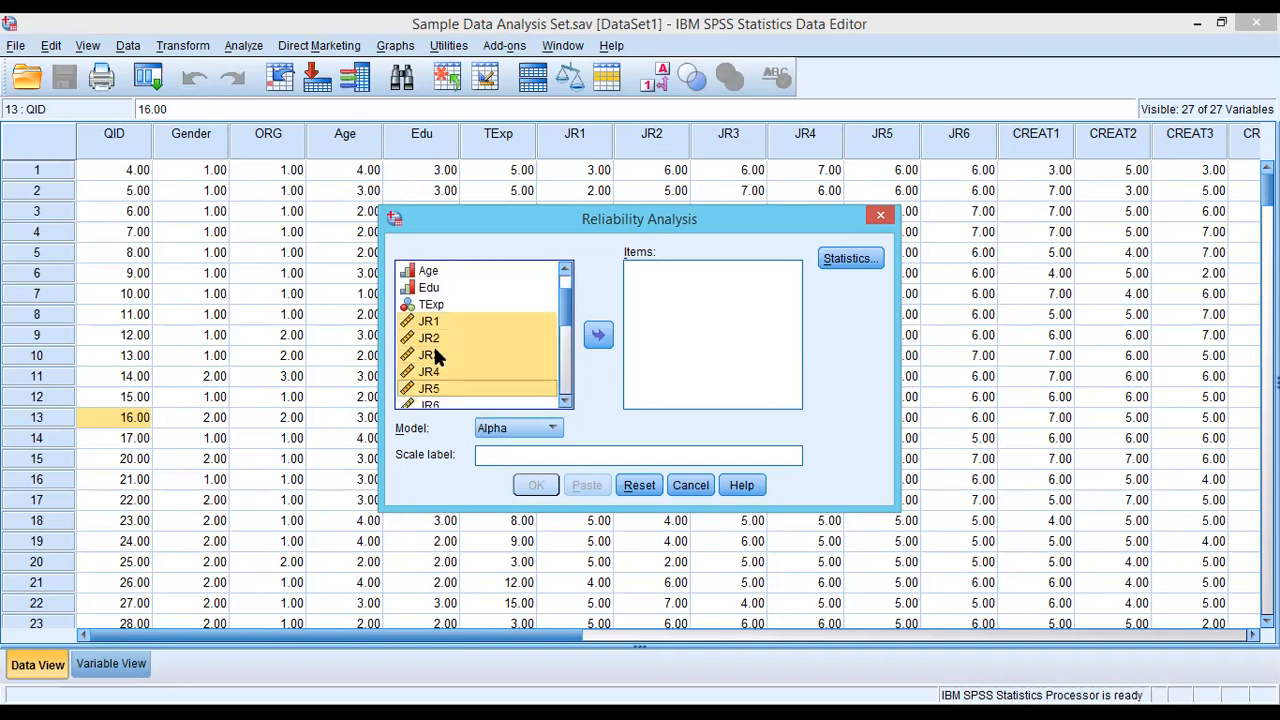
{"action": "key", "text": "shift+Up"}
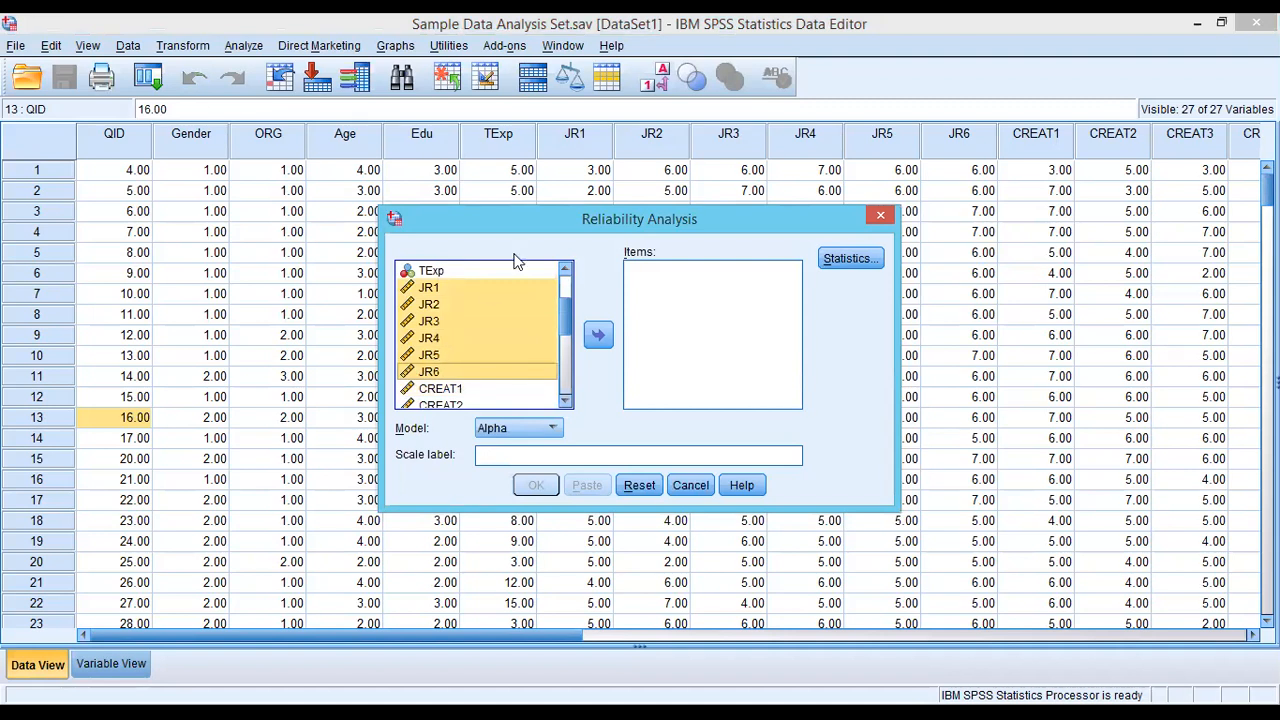
{"action": "left_click", "coordinate": [477, 287]}
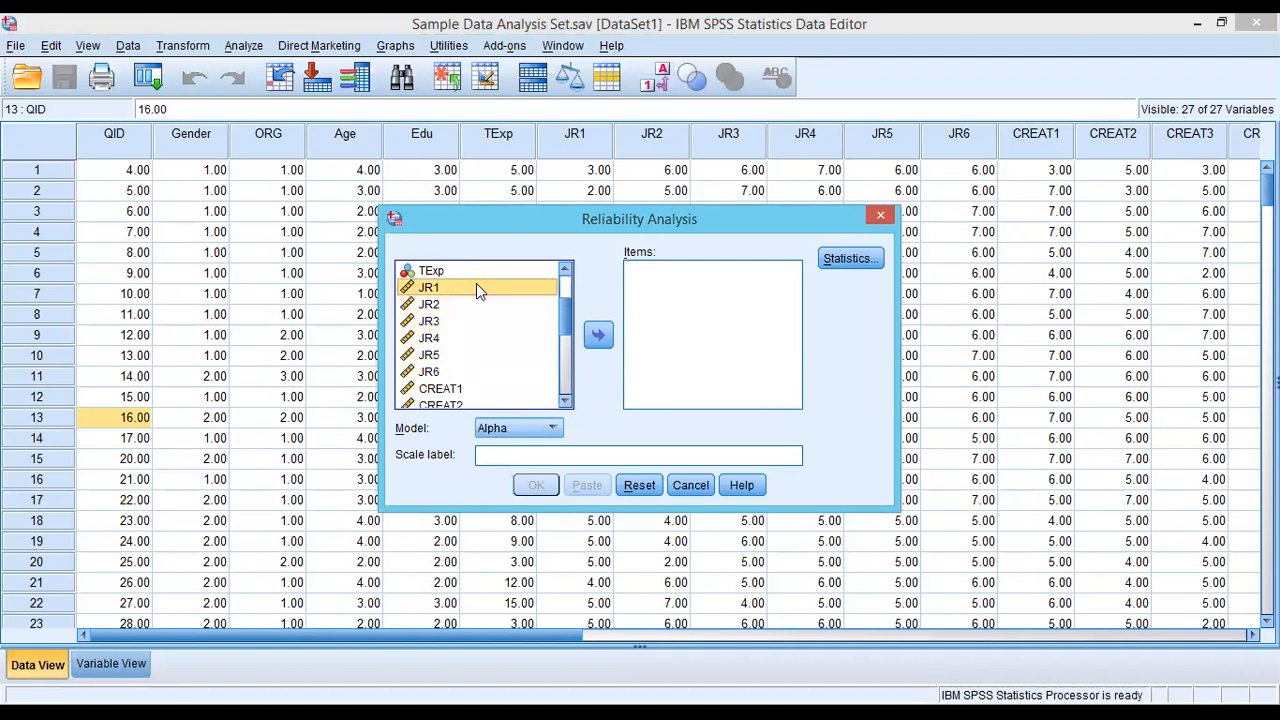
{"action": "key", "text": "shift+Down"}
{"action": "key", "text": "shift+Down"}
{"action": "key", "text": "shift+Down"}
{"action": "key", "text": "shift+Down"}
{"action": "key", "text": "shift+Down"}
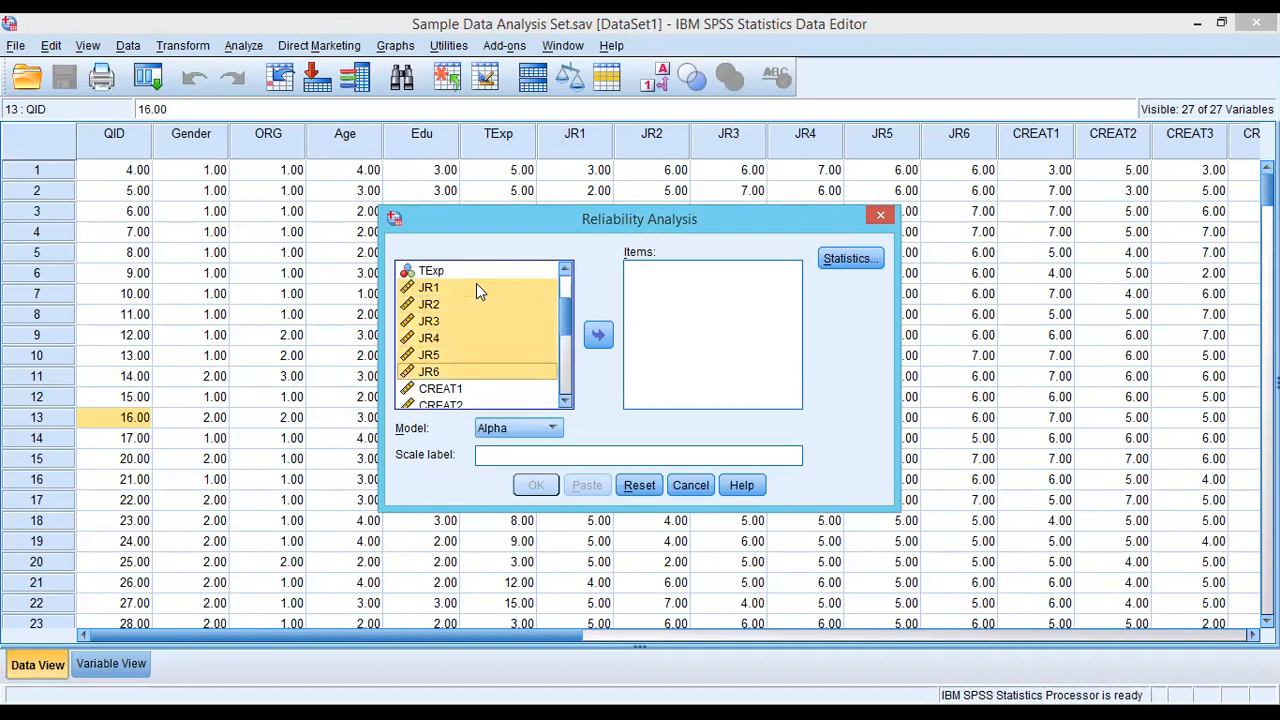
{"action": "left_click", "coordinate": [597, 337]}
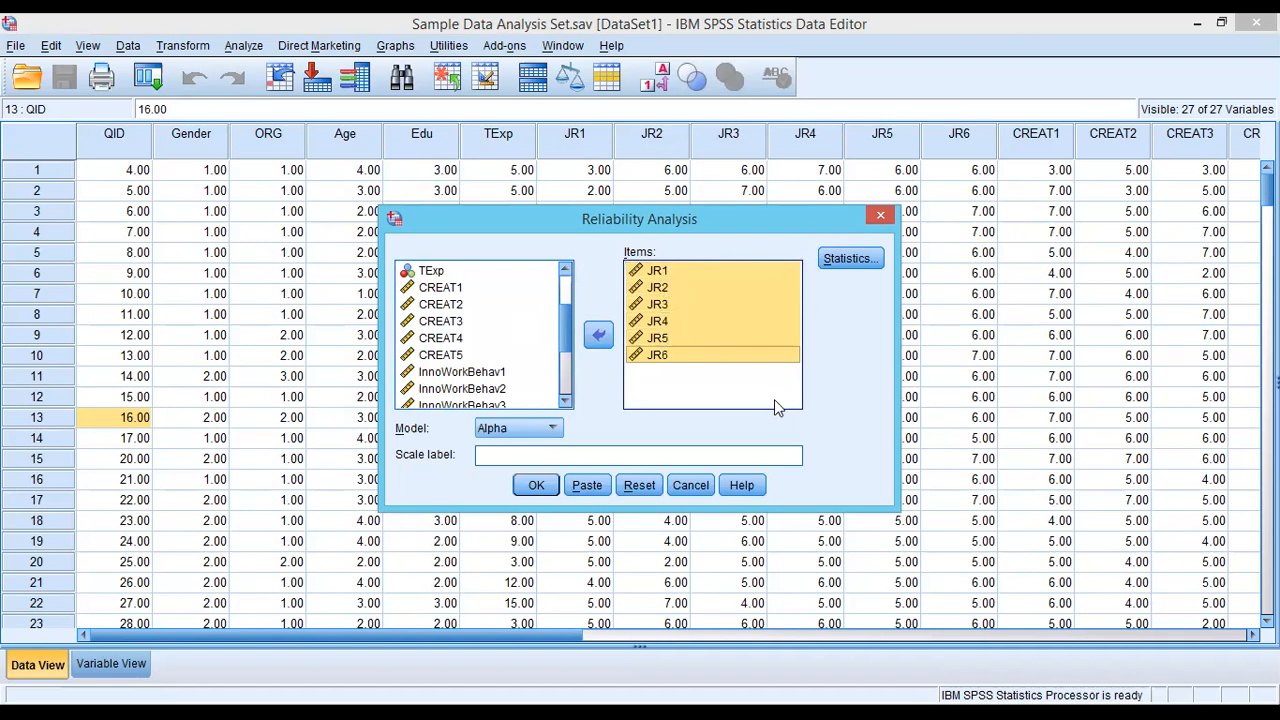
{"action": "left_click", "coordinate": [738, 398]}
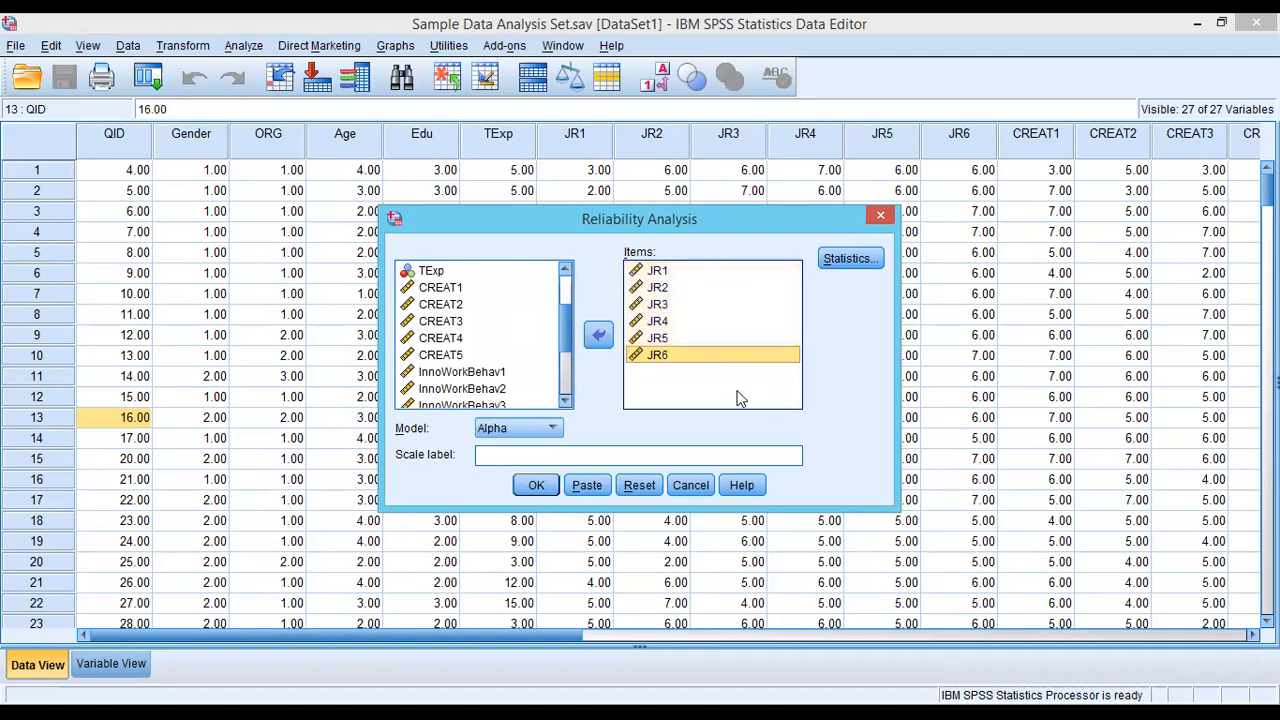
Set the scale label of the reliability analysis to Job Redesign.
{"action": "left_click", "coordinate": [498, 456]}
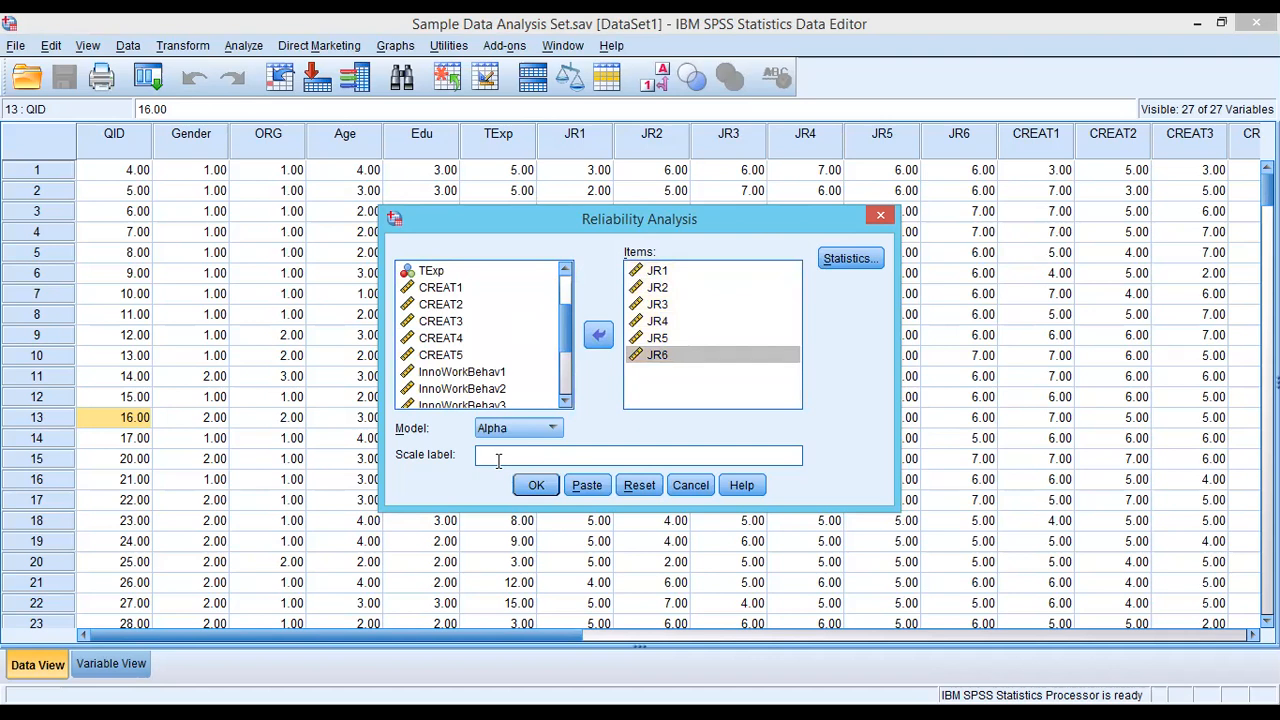
{"action": "type", "text": "Jobr"}
{"action": "key", "text": "BackSpace"}
{"action": "type", "text": "Redesign"}
{"action": "left_click", "coordinate": [498, 456]}
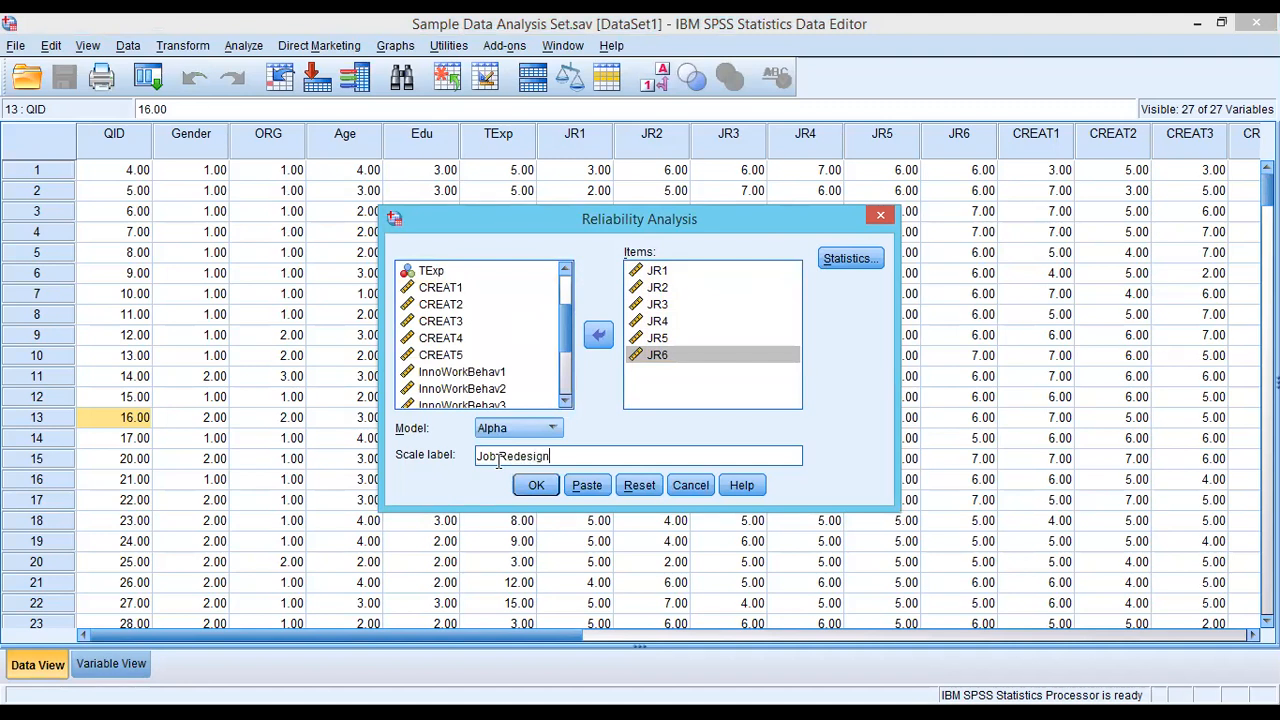
Include the "Scale if item deleted" descriptives in the statistics of the reliability analysis.
{"action": "left_click", "coordinate": [848, 262]}
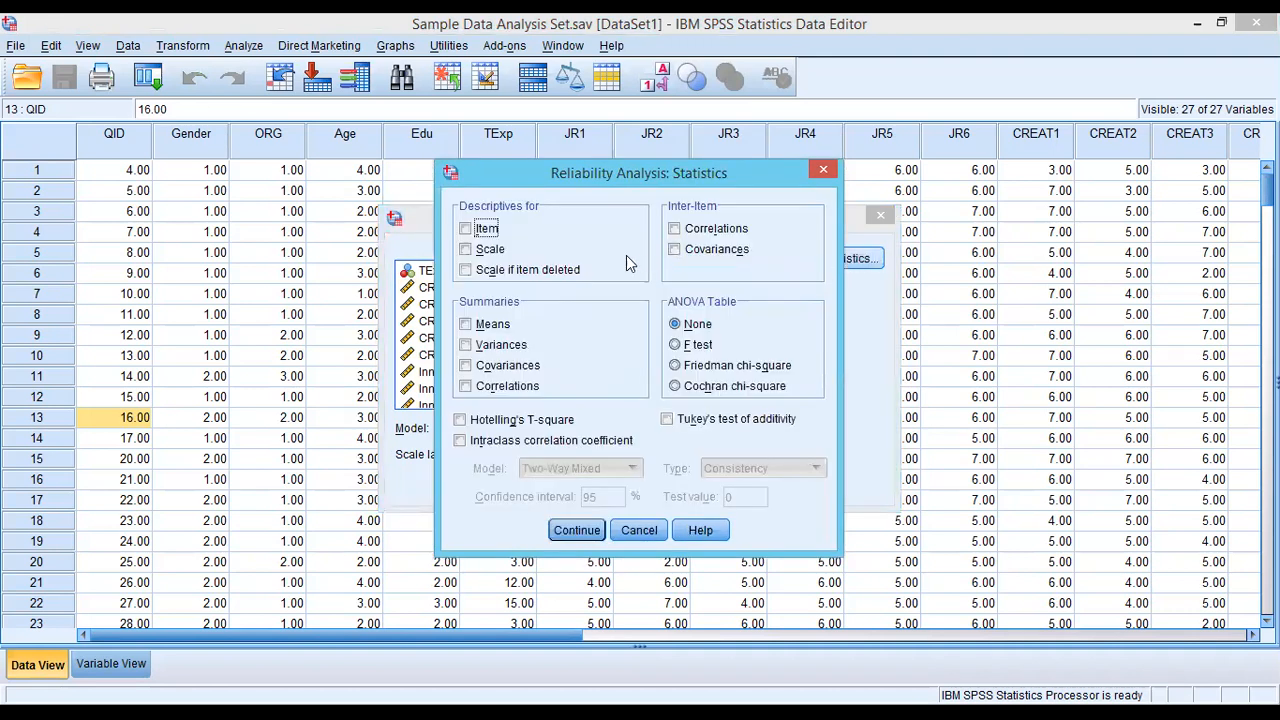
{"action": "left_click", "coordinate": [527, 277]}
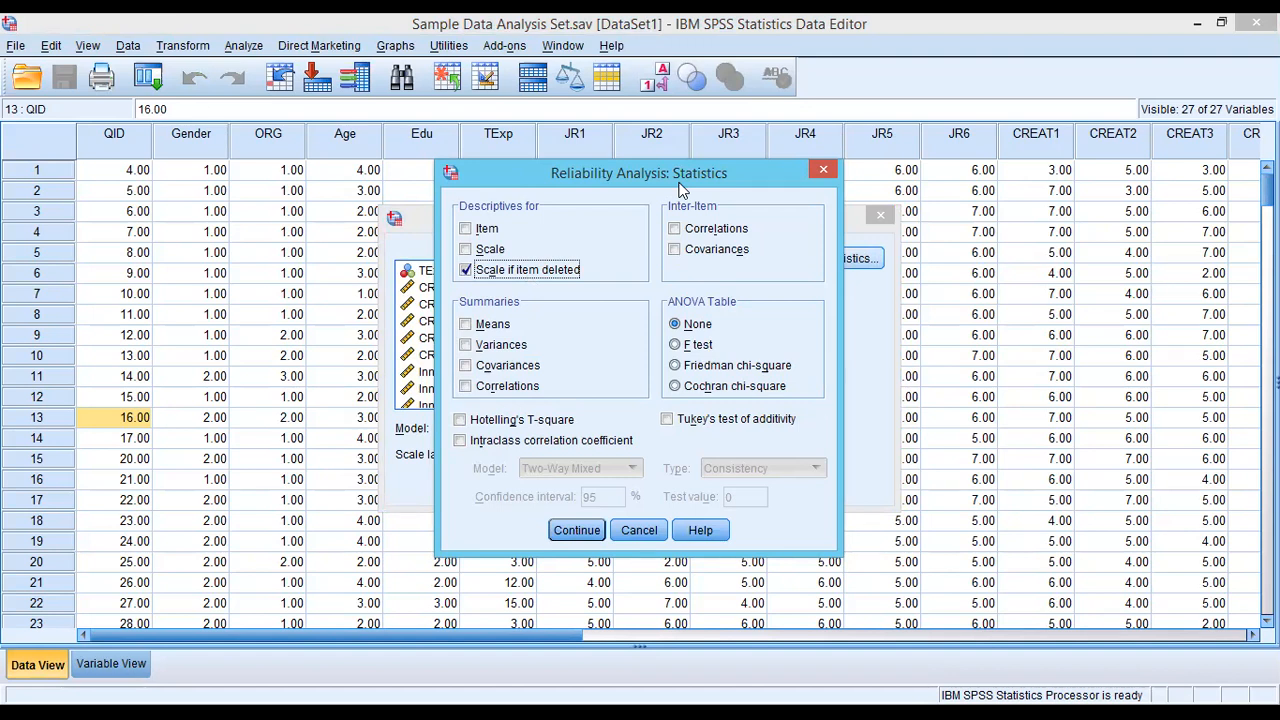
{"action": "left_click", "coordinate": [576, 533]}
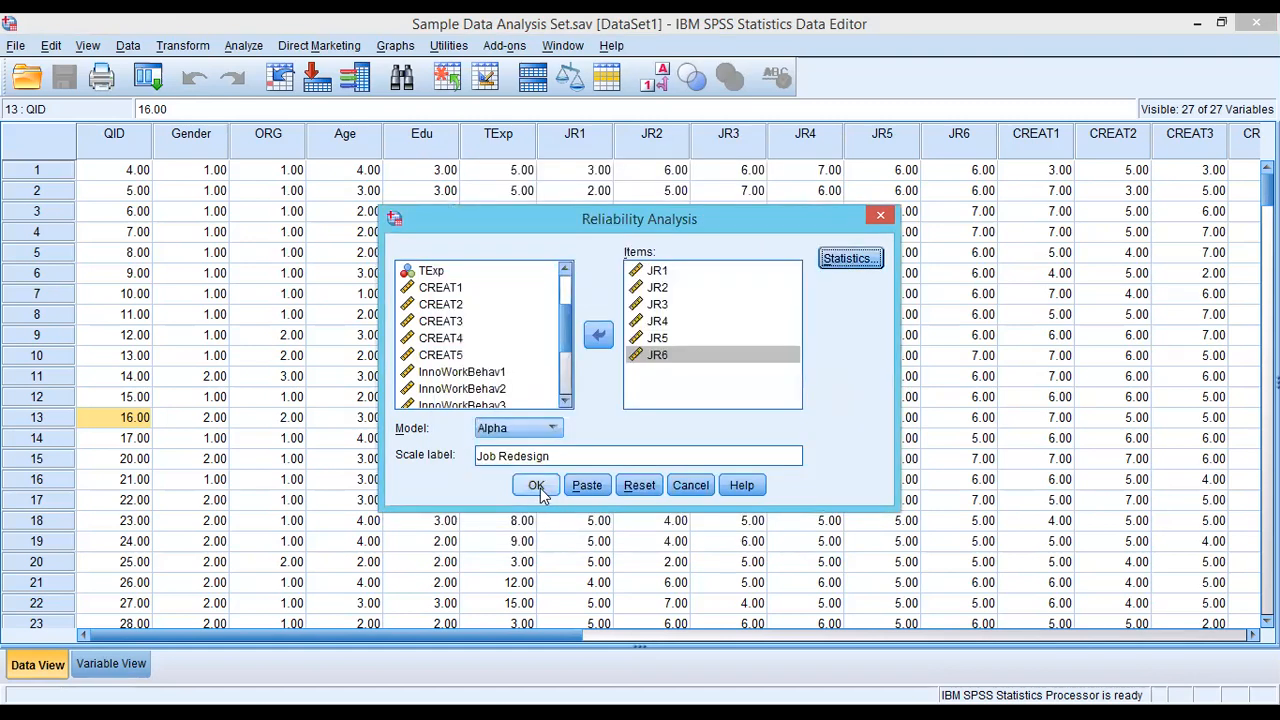
Check the available reliability models, keep Alpha, and run the analysis for the Job Redesign scale.
{"action": "left_click", "coordinate": [553, 429]}
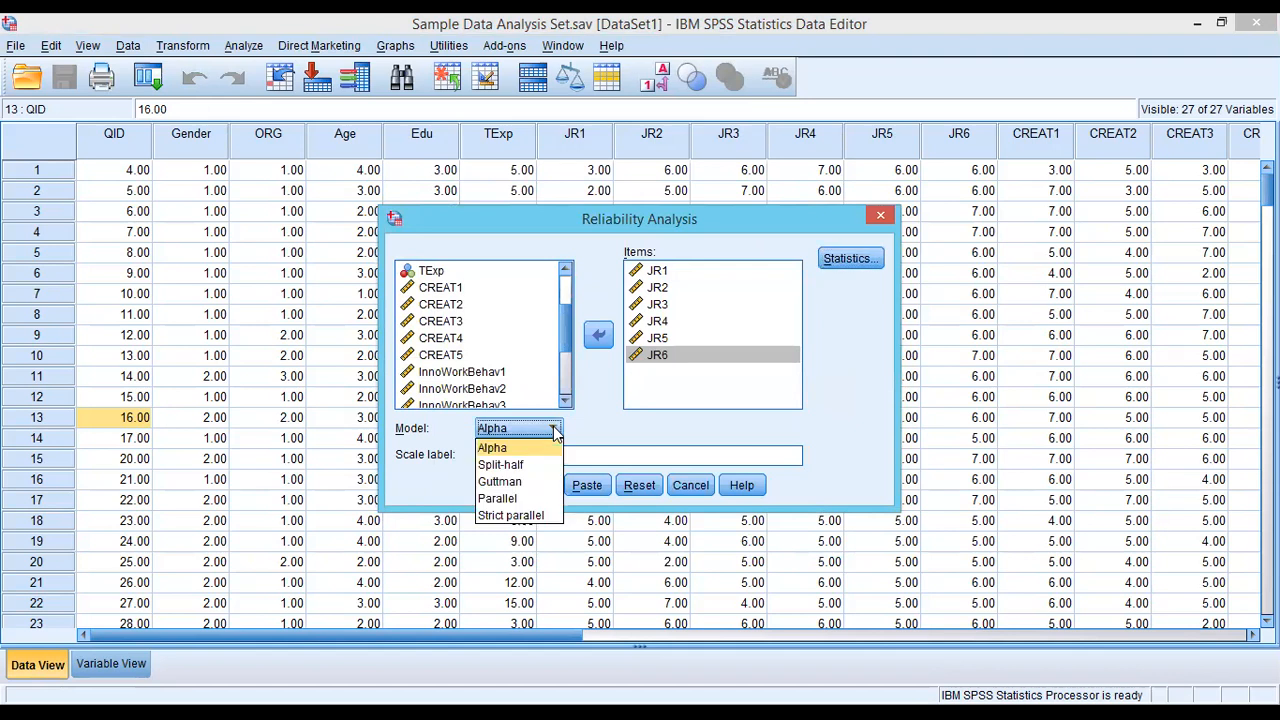
{"action": "left_click", "coordinate": [555, 430]}
{"action": "left_click", "coordinate": [545, 487]}
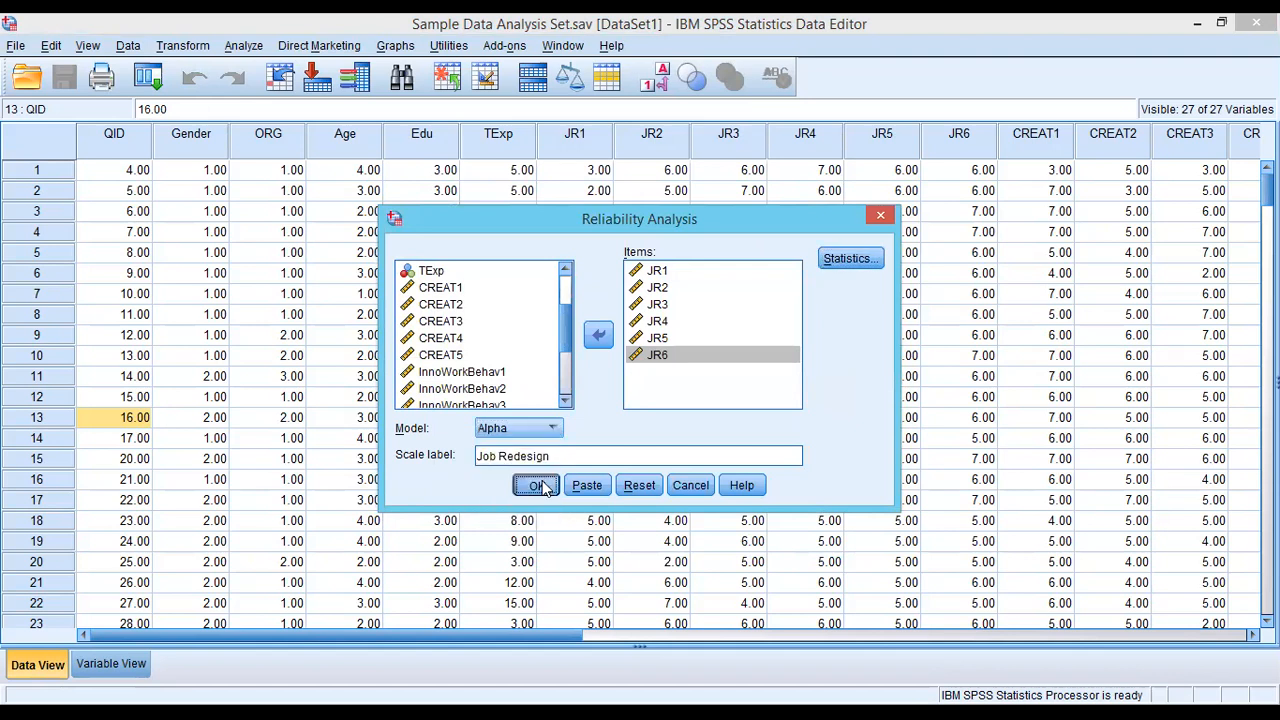
{"action": "left_click", "coordinate": [540, 486]}
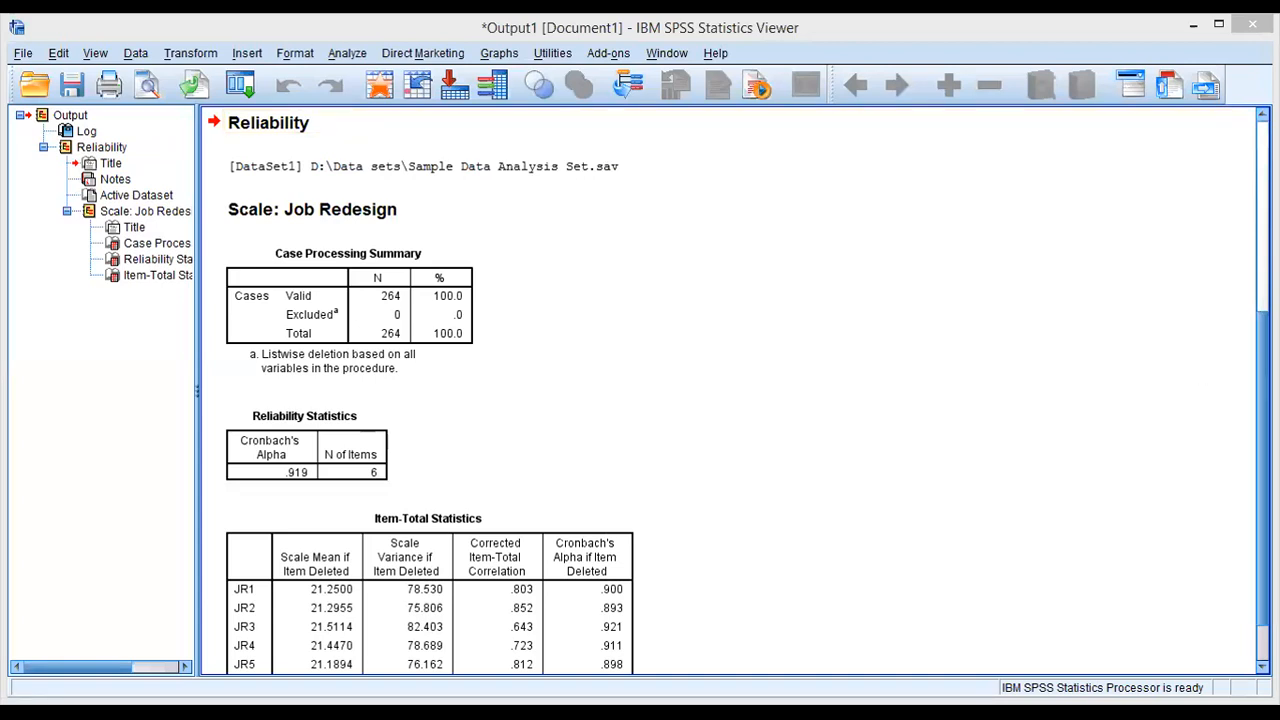
Examine Cronbach's Alpha and the item-total statistics in the Job Redesign output.
{"action": "scroll", "coordinate": [1240, 390], "scroll_direction": "down", "scroll_amount": 2}
{"action": "left_click", "coordinate": [340, 366]}
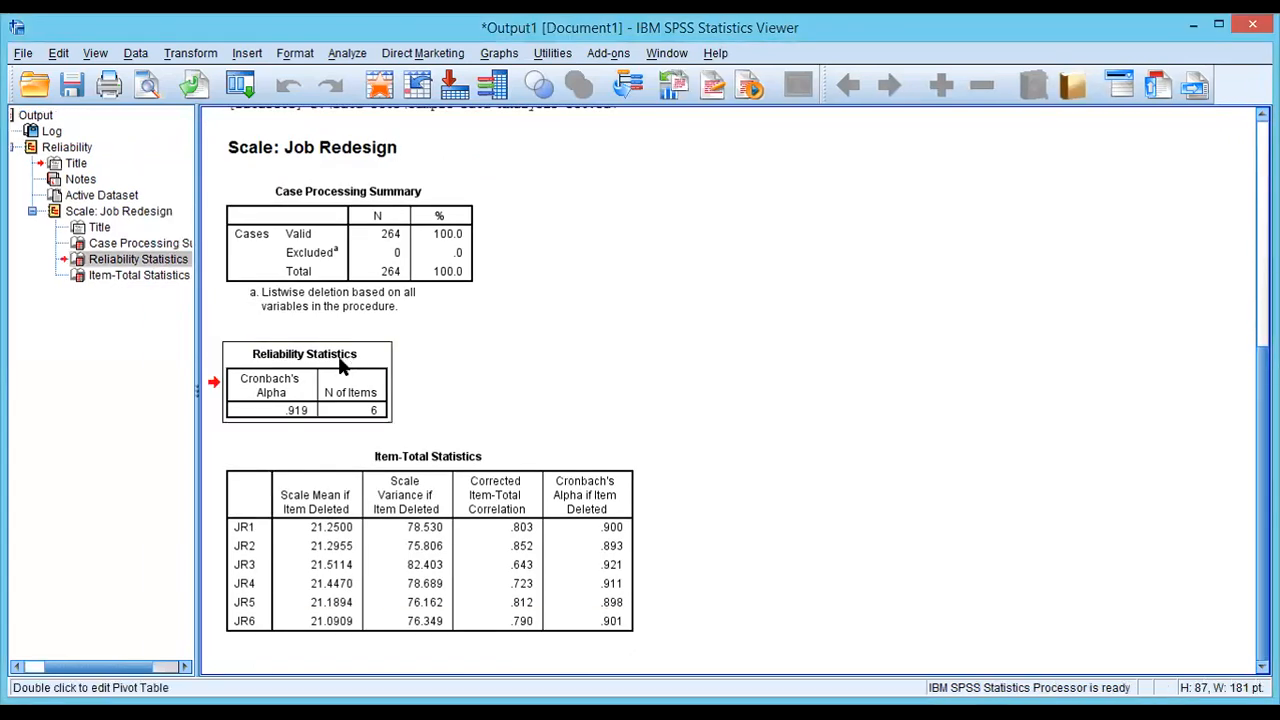
{"action": "left_click", "coordinate": [299, 418]}
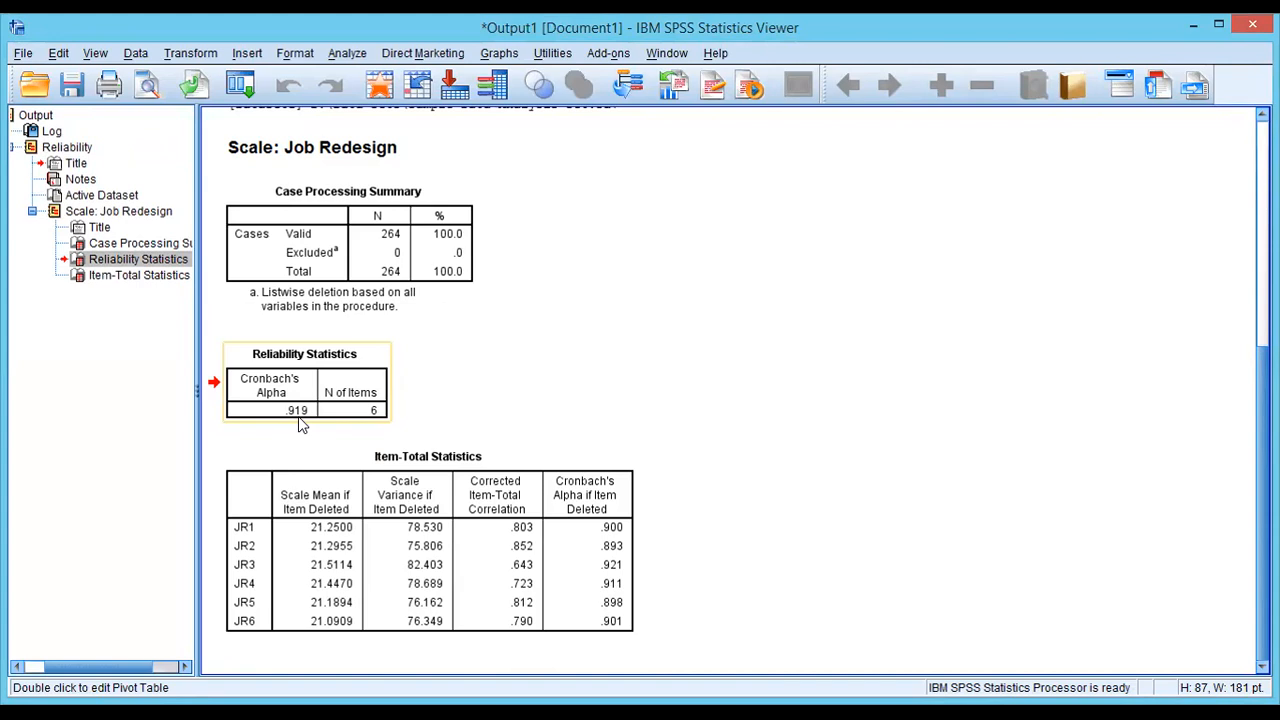
{"action": "left_click", "coordinate": [274, 500]}
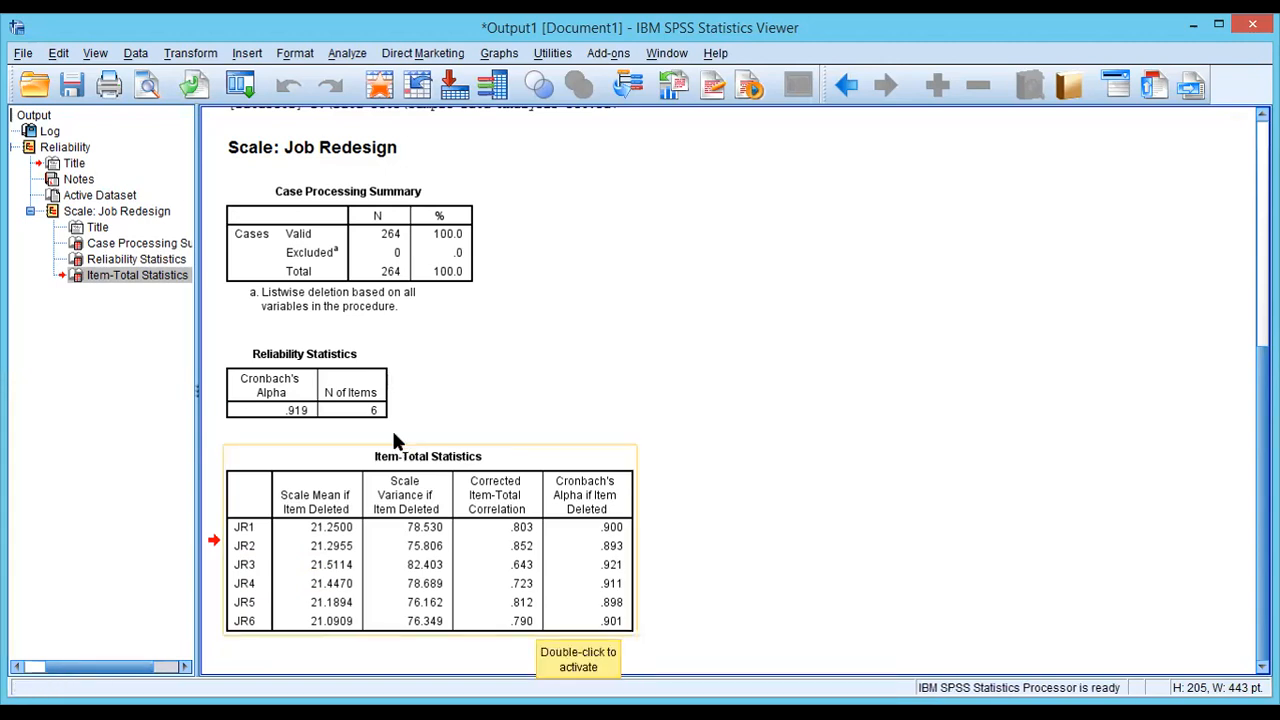
{"action": "left_click", "coordinate": [285, 408]}
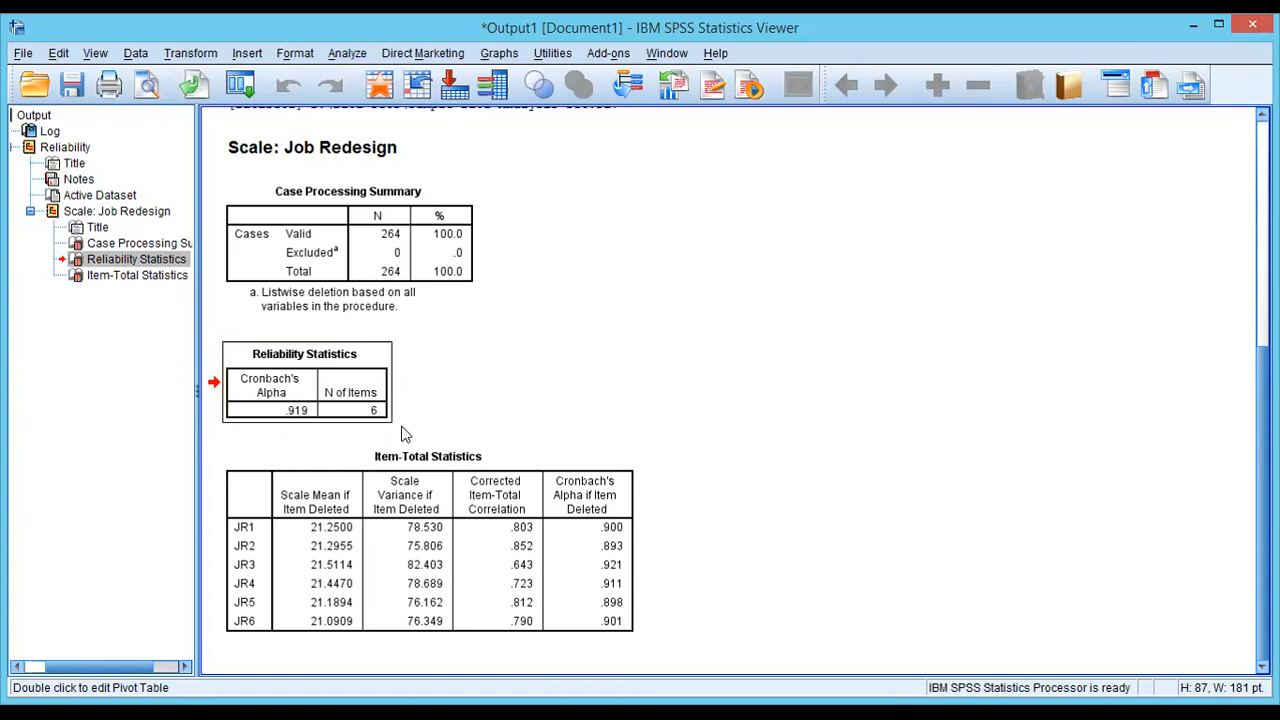
{"action": "left_click", "coordinate": [563, 347]}
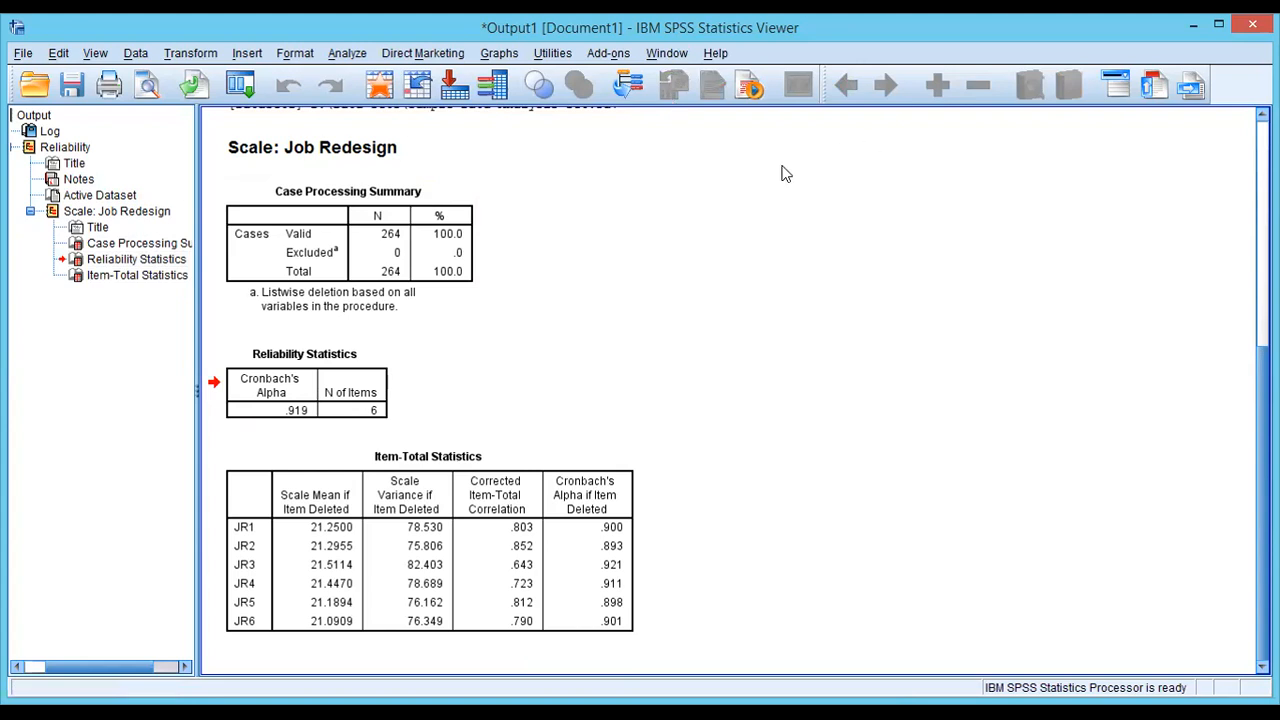
Start another Reliability Analysis, reset its settings, and add CREAT1 through CREAT5 as items.
{"action": "left_click", "coordinate": [340, 55]}
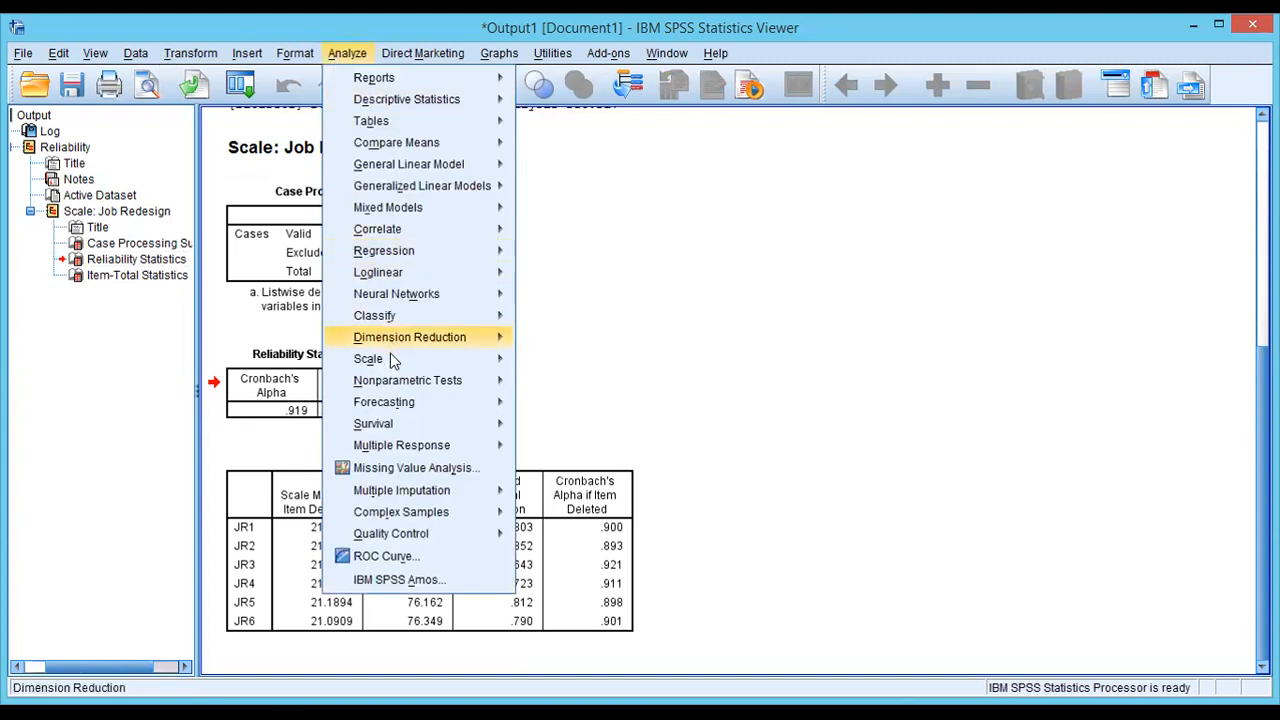
{"action": "mouse_move", "coordinate": [401, 358]}
{"action": "left_click", "coordinate": [577, 368]}
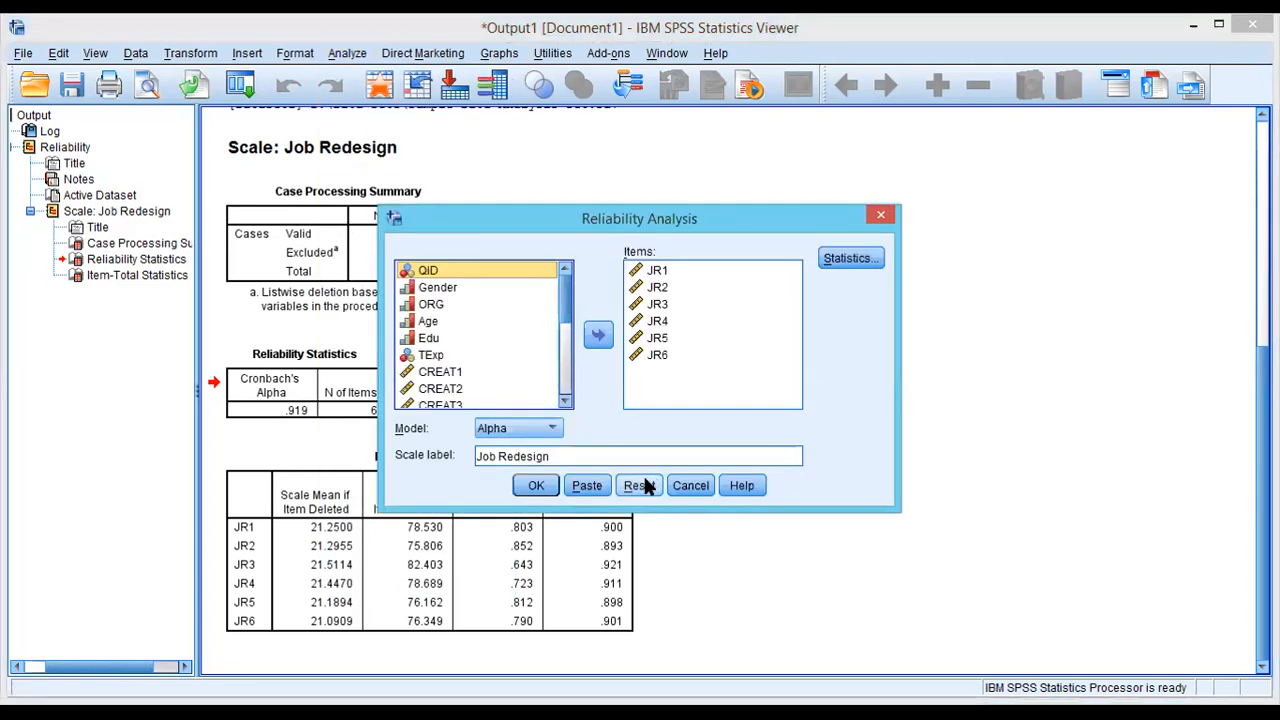
{"action": "left_click", "coordinate": [640, 485]}
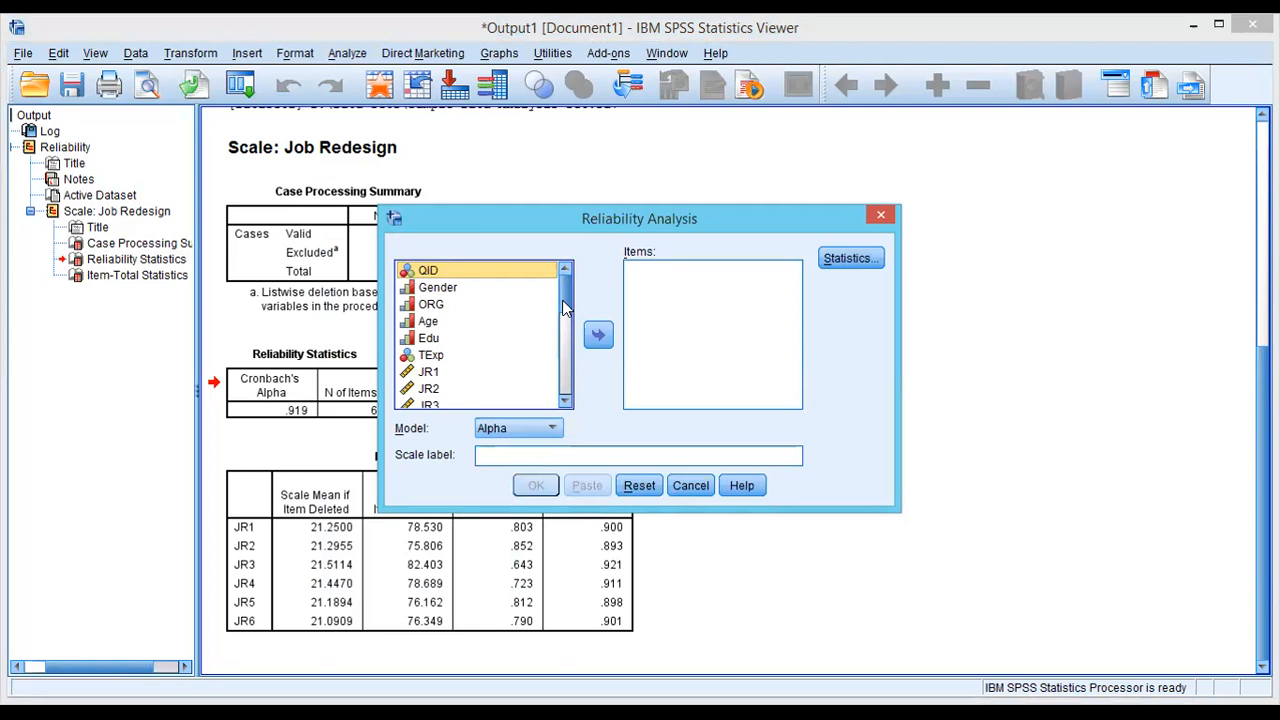
{"action": "scroll", "coordinate": [428, 310], "scroll_direction": "down", "scroll_amount": 4}
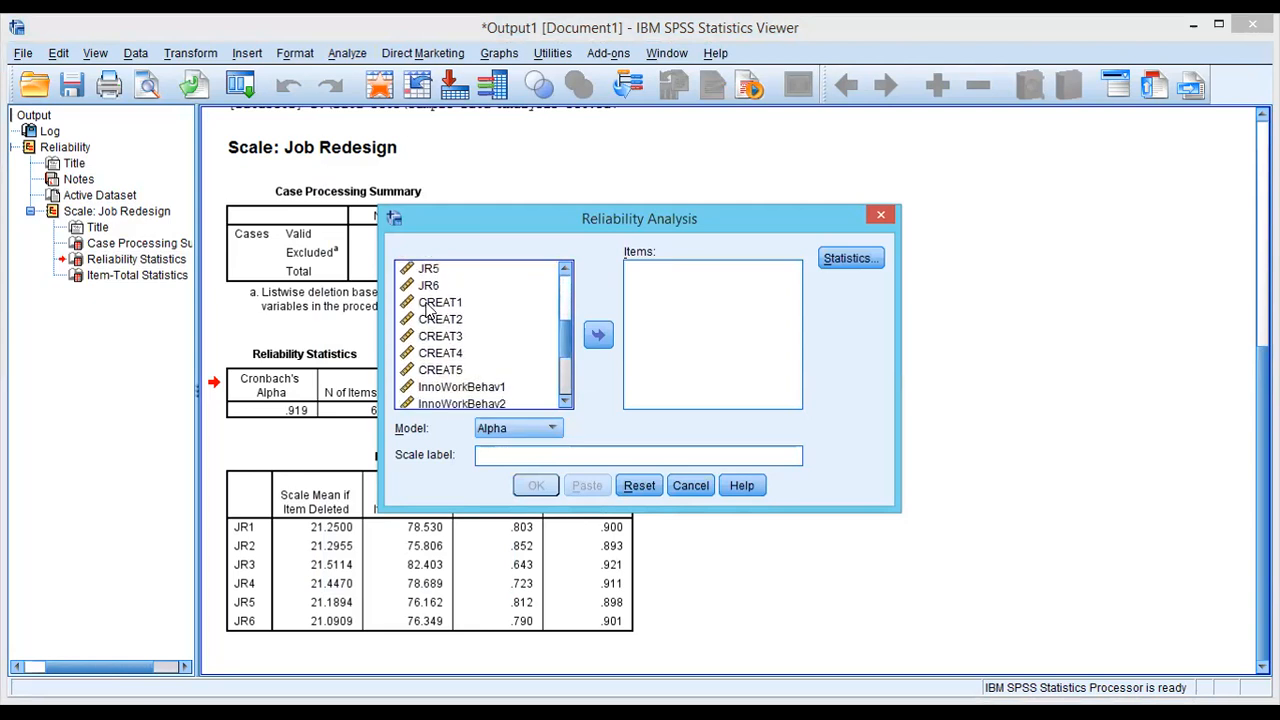
{"action": "left_click", "coordinate": [430, 303]}
{"action": "key", "text": "shift+Down"}
{"action": "key", "text": "shift+Down"}
{"action": "key", "text": "shift+Down"}
{"action": "key", "text": "shift+Down"}
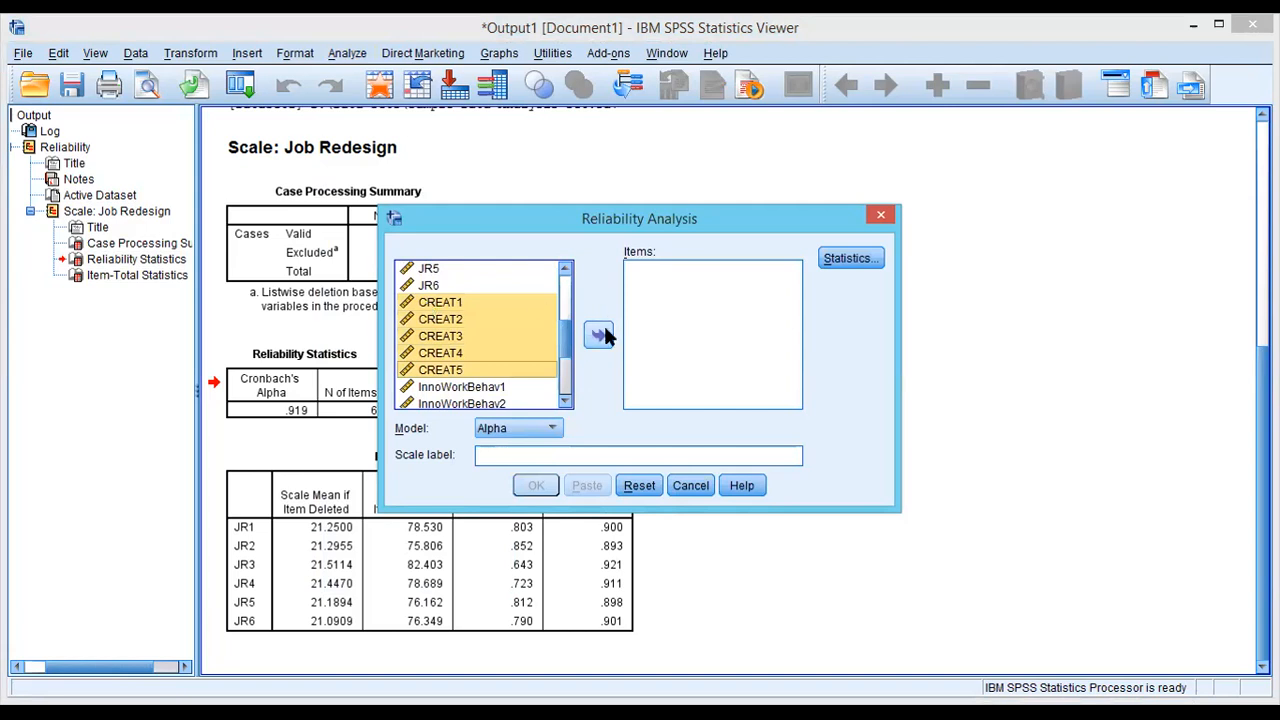
{"action": "left_click", "coordinate": [598, 337]}
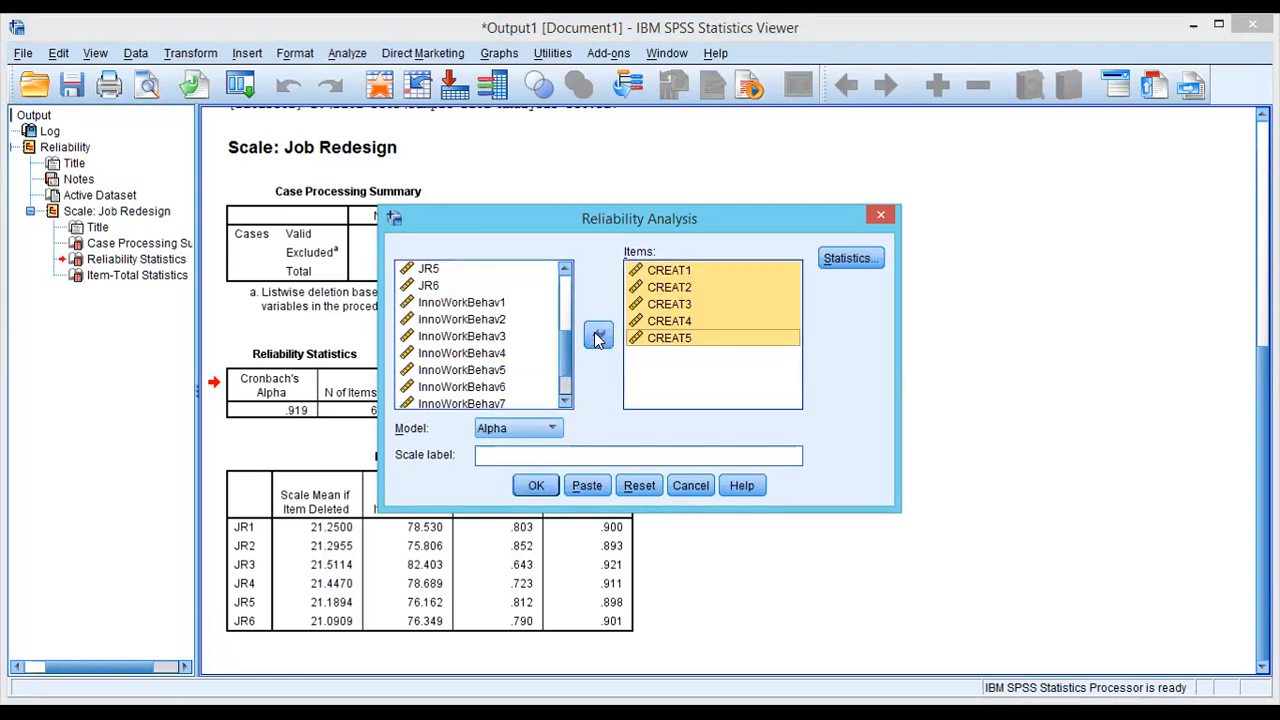
{"action": "left_click", "coordinate": [700, 380]}
Run the reliability analysis with the scale label Creativity and the "Scale if item deleted" descriptives included.
{"action": "left_click", "coordinate": [524, 456]}
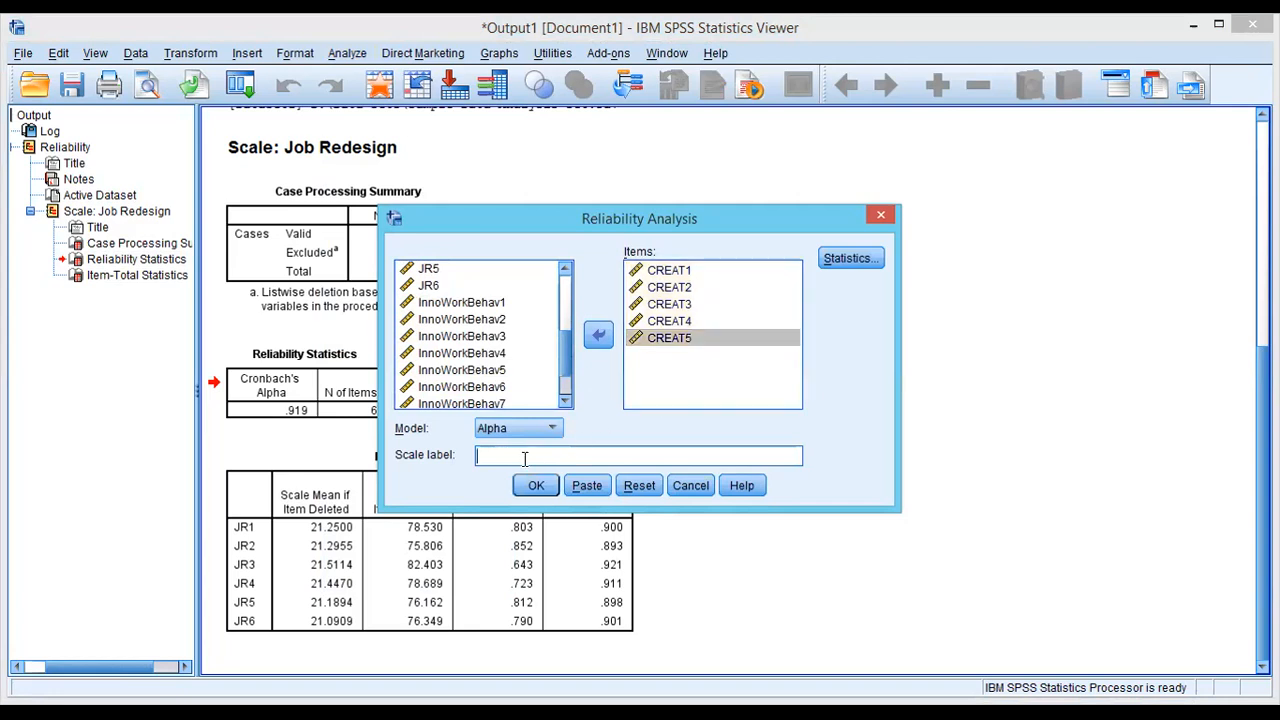
{"action": "type", "text": "Creativity"}
{"action": "left_click", "coordinate": [840, 259]}
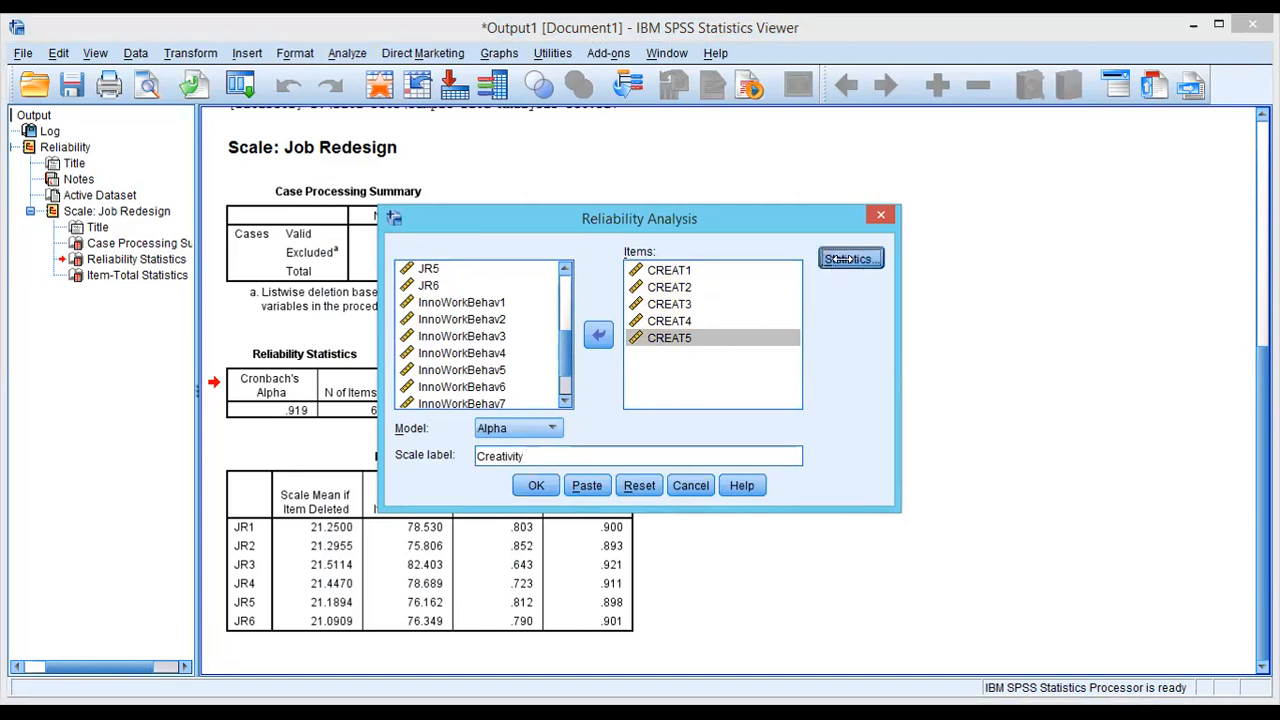
{"action": "left_click", "coordinate": [519, 272]}
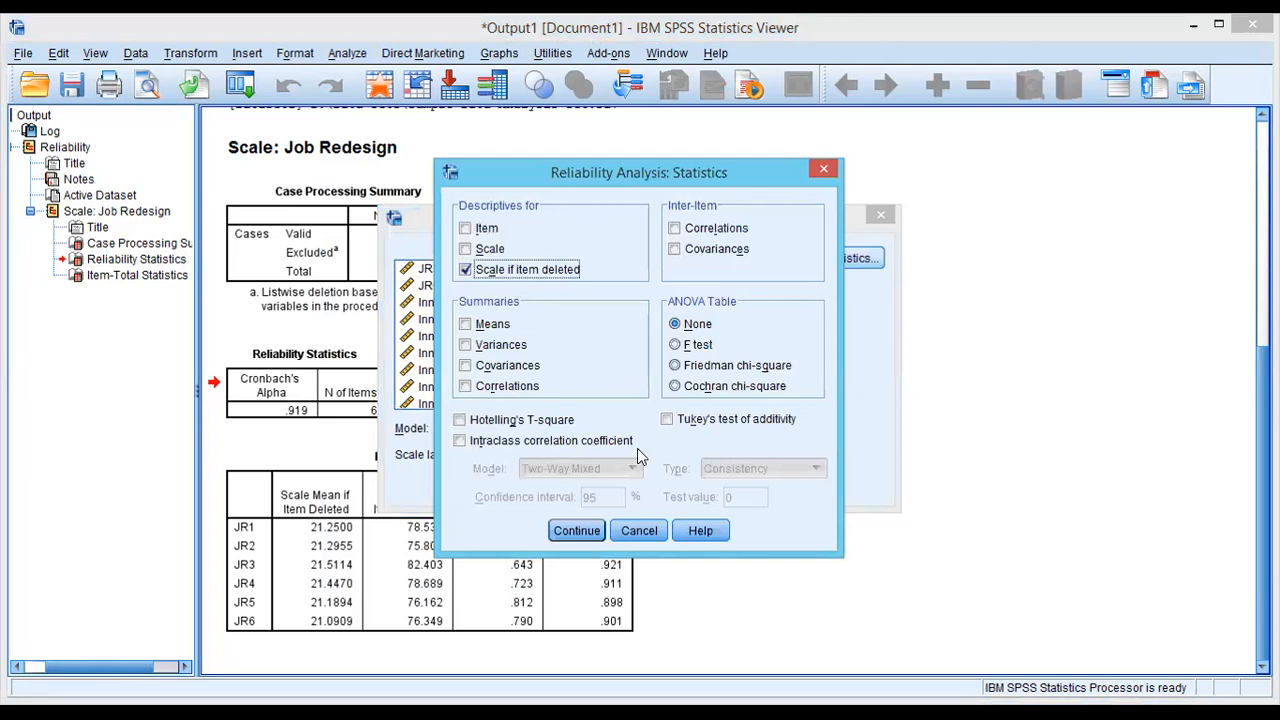
{"action": "left_click", "coordinate": [577, 530]}
{"action": "left_click", "coordinate": [537, 486]}
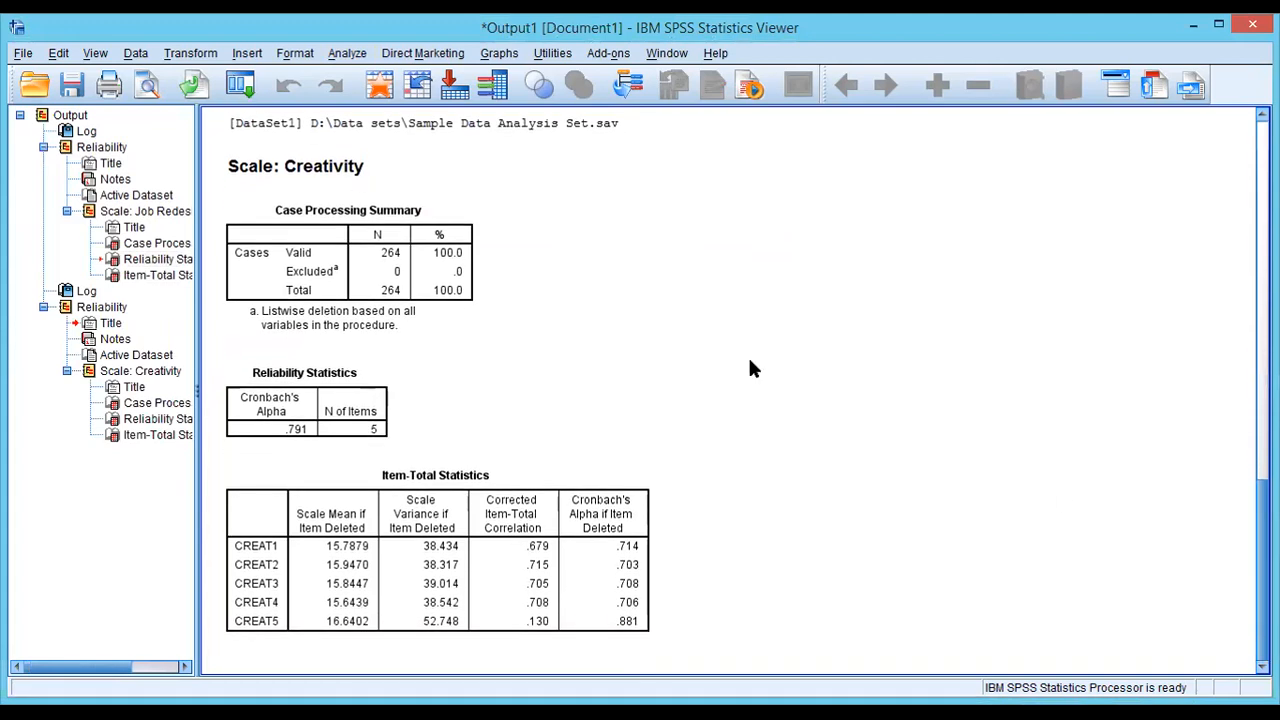
Review the Creativity scale's reliability statistics and start another Reliability Analysis with its previous settings reset.
{"action": "left_click", "coordinate": [320, 173]}
{"action": "left_click", "coordinate": [336, 392]}
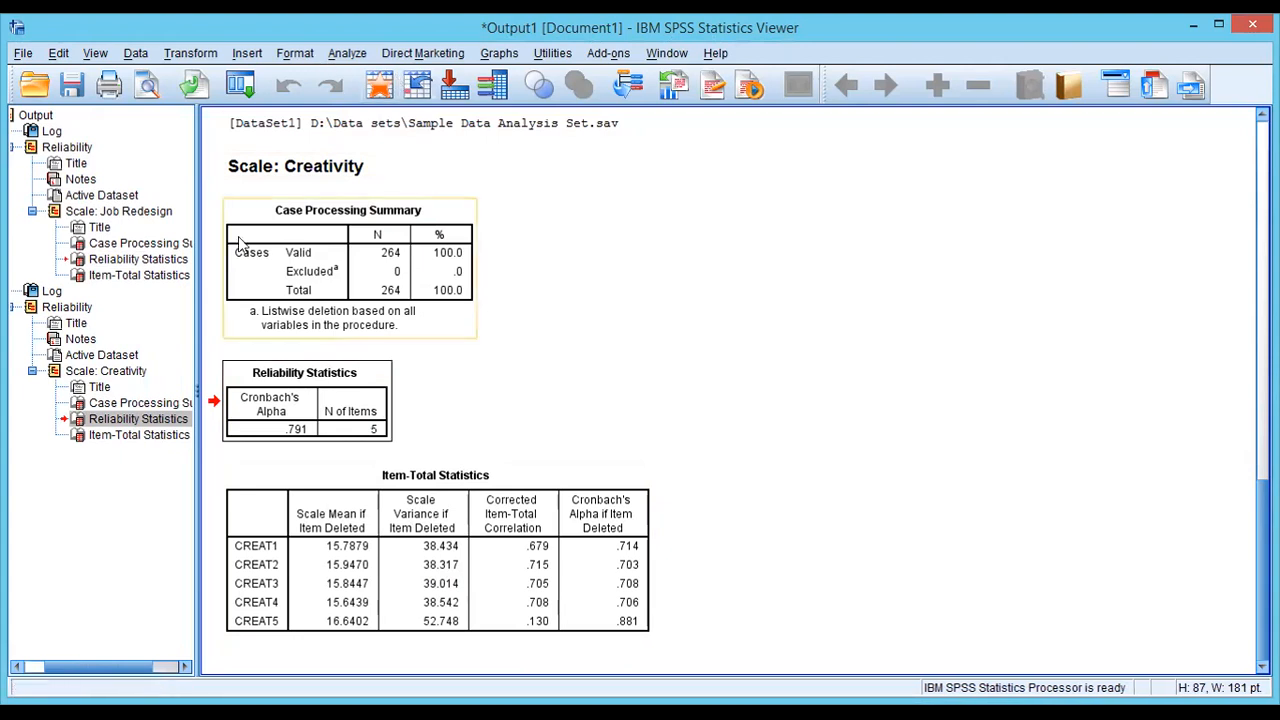
{"action": "left_click", "coordinate": [347, 55]}
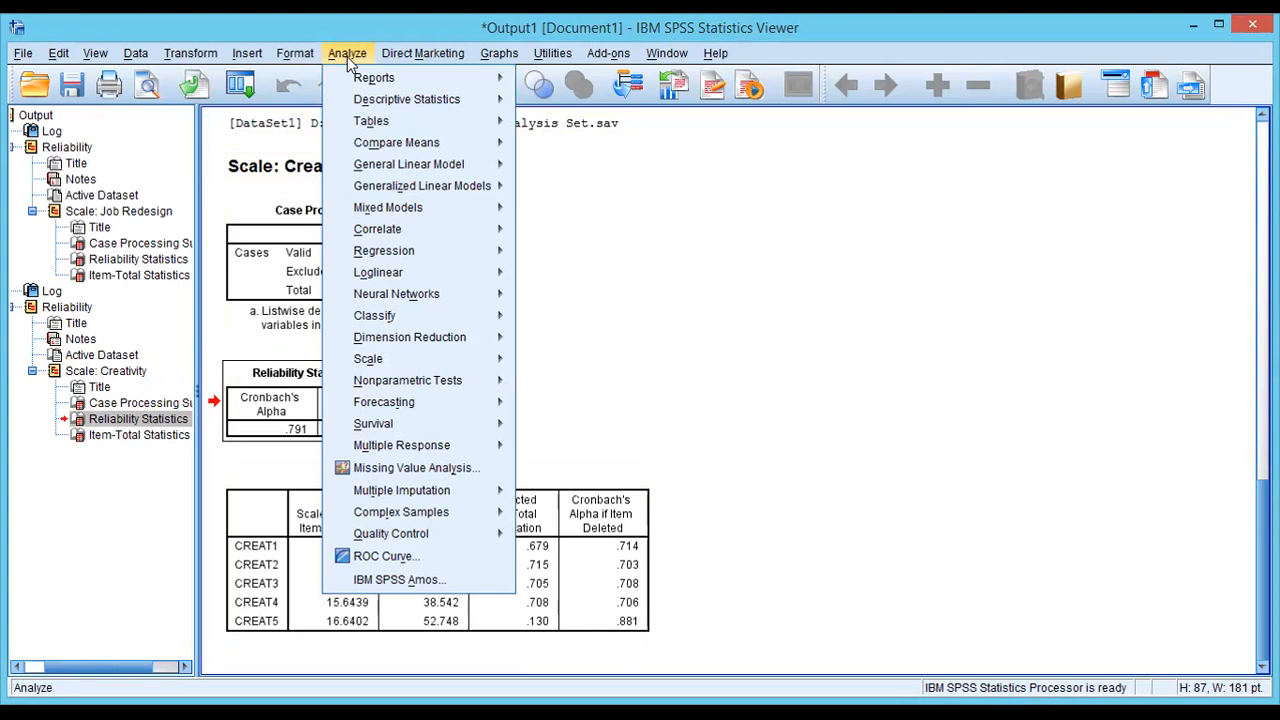
{"action": "mouse_move", "coordinate": [399, 362]}
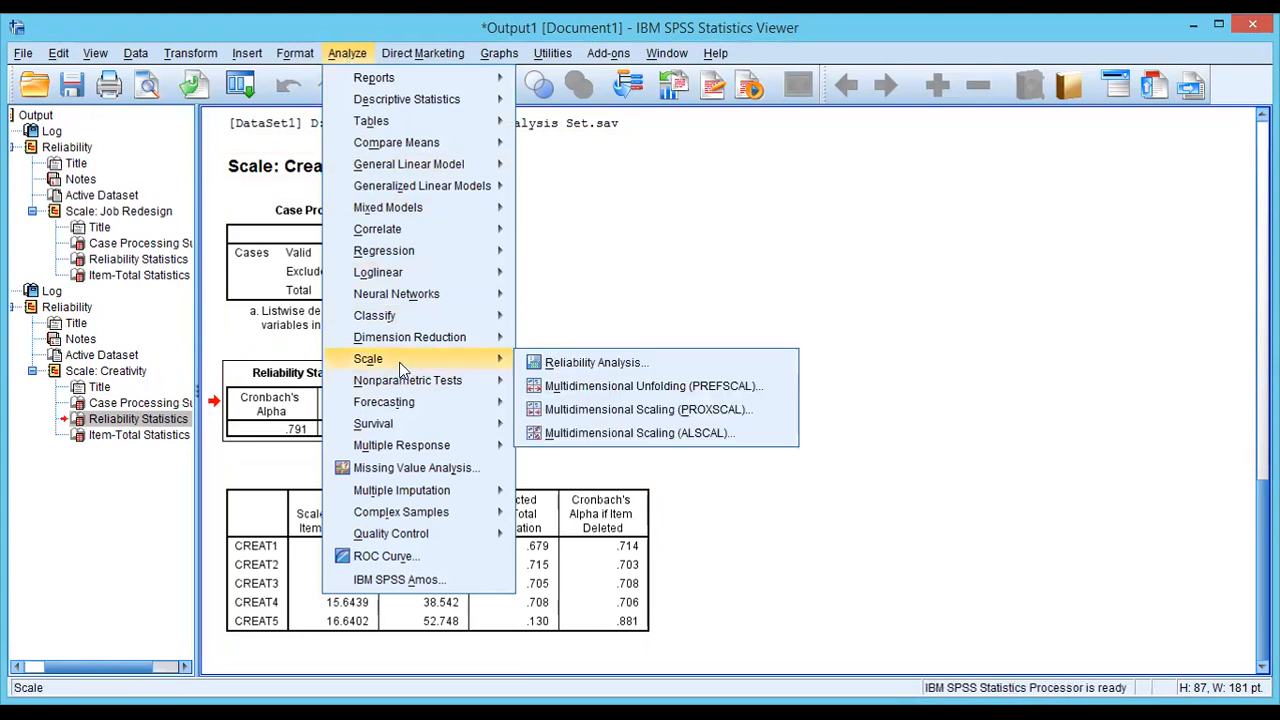
{"action": "left_click", "coordinate": [590, 364]}
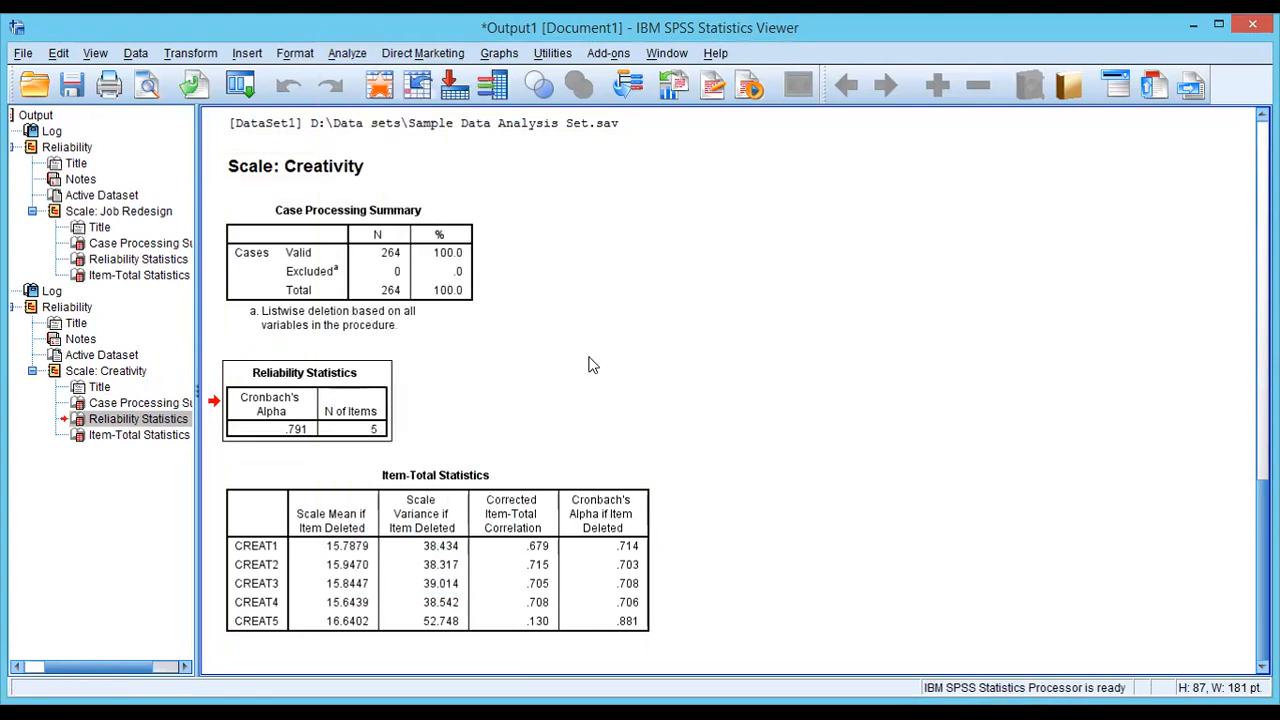
{"action": "left_click", "coordinate": [639, 485]}
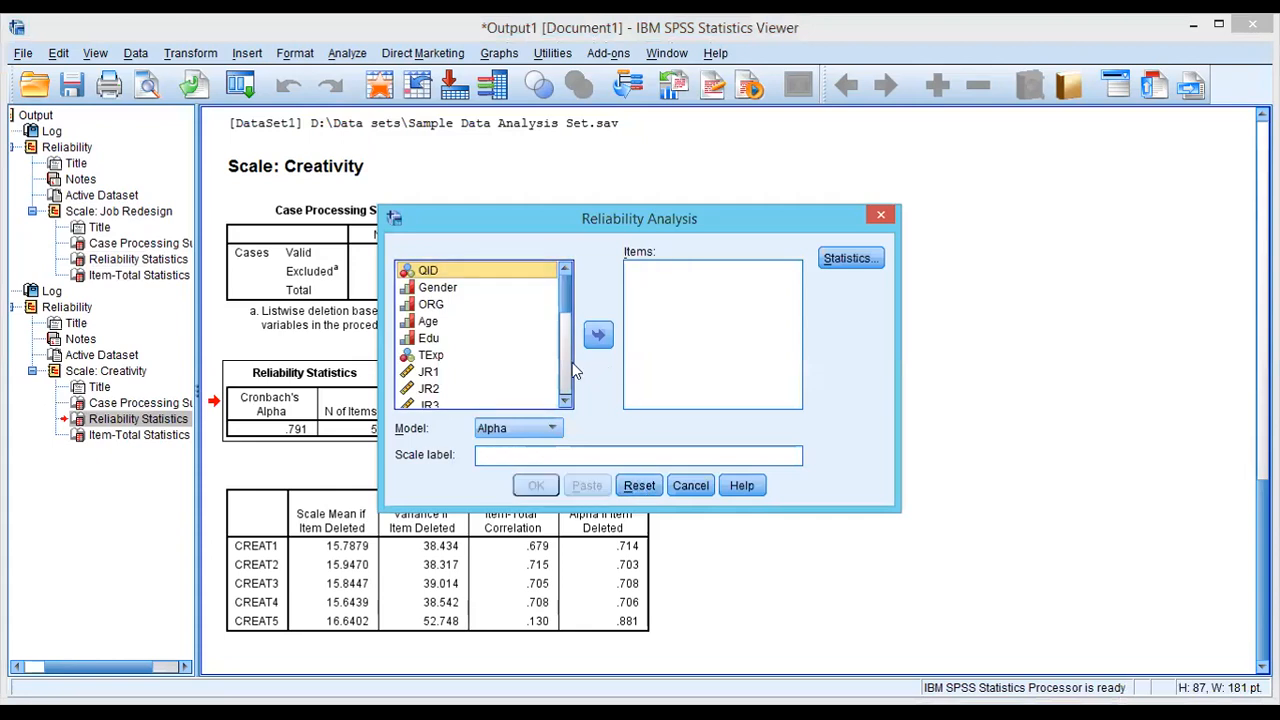
Add InnoWorkBehav1 through InnoWorkBehav10 as the items of the reliability analysis.
{"action": "scroll", "coordinate": [562, 372], "scroll_direction": "down", "scroll_amount": 4}
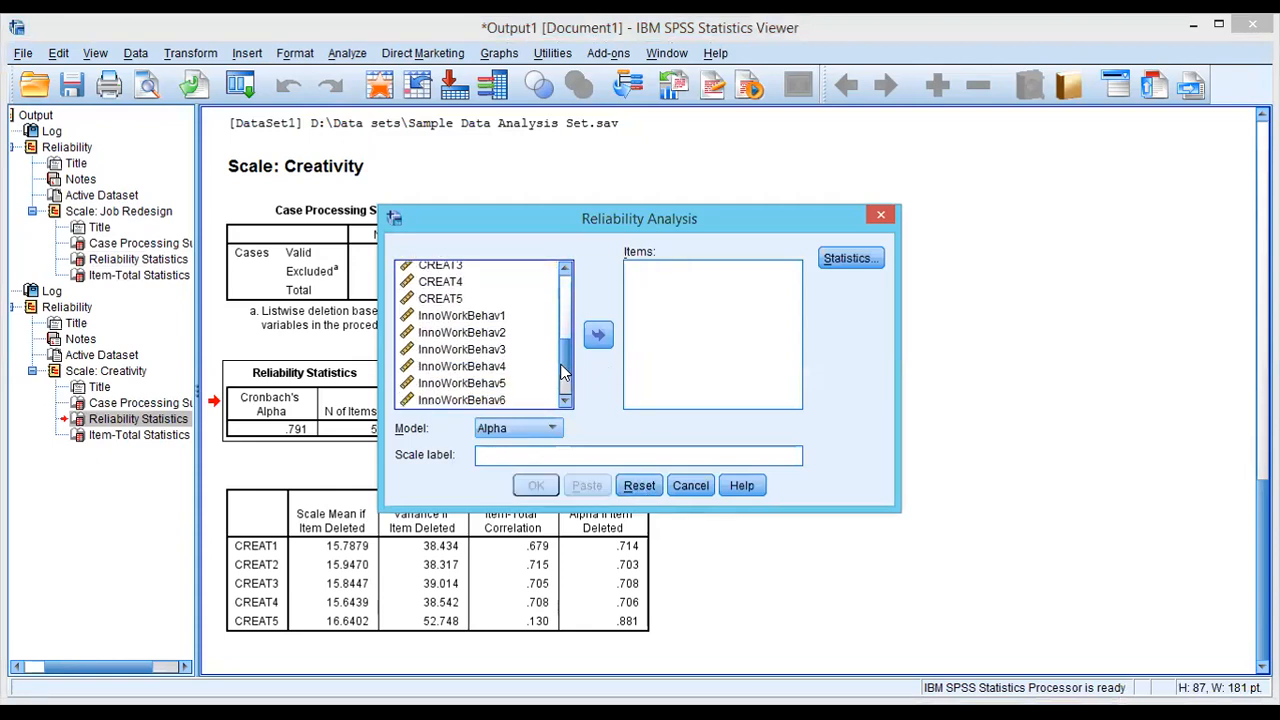
{"action": "left_click", "coordinate": [472, 319]}
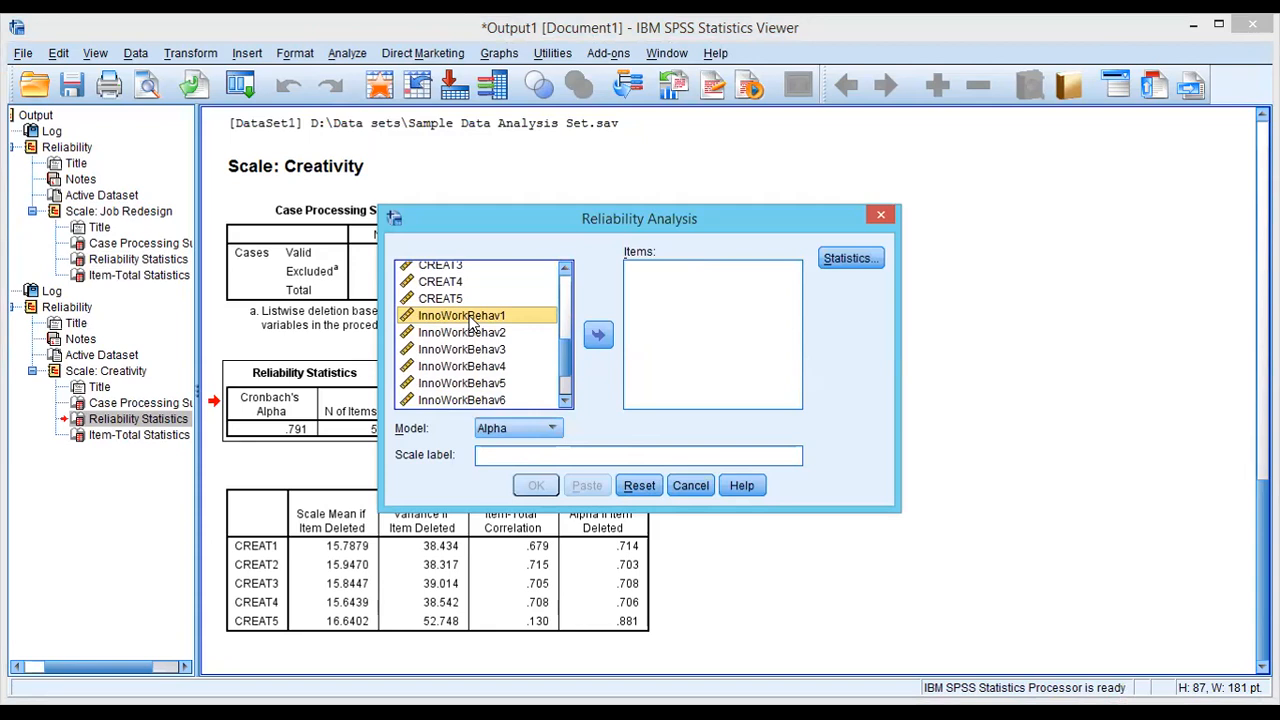
{"action": "key", "text": "shift+Down"}
{"action": "key", "text": "shift+Down"}
{"action": "key", "text": "shift+Down"}
{"action": "key", "text": "shift+Down"}
{"action": "key", "text": "shift+Down"}
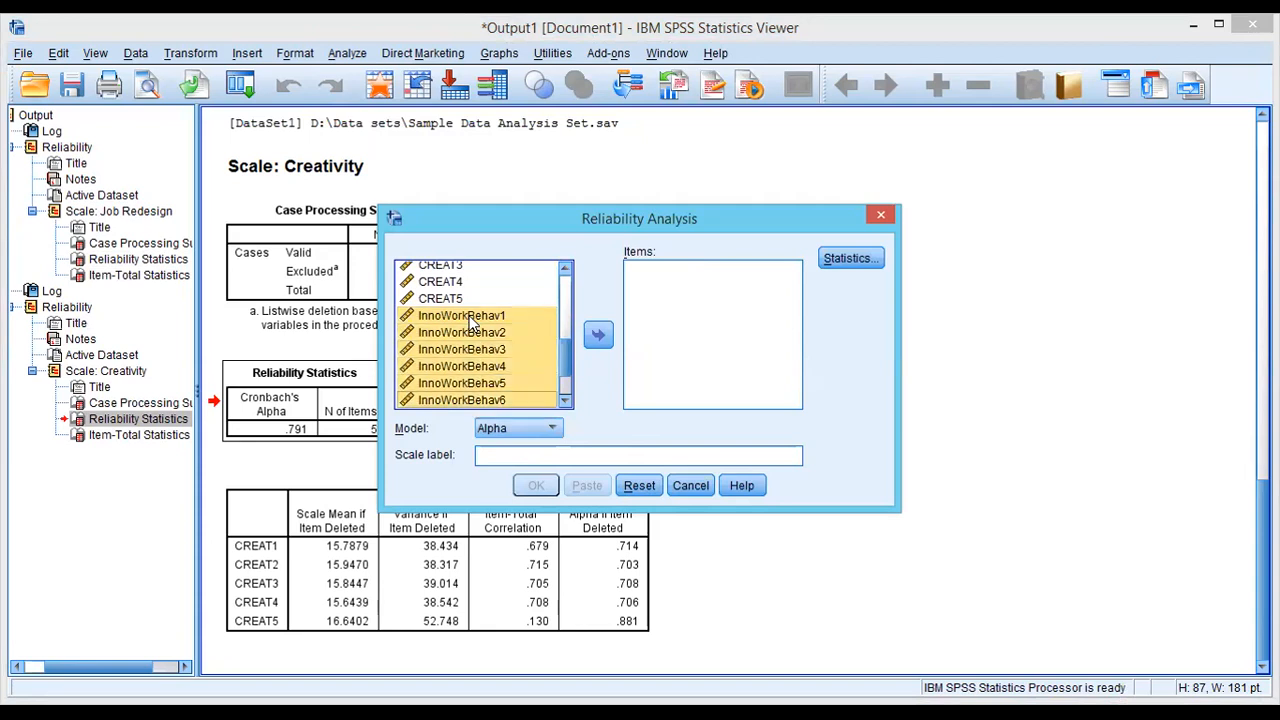
{"action": "key", "text": "shift+Down"}
{"action": "key", "text": "shift+Down"}
{"action": "key", "text": "shift+Down"}
{"action": "key", "text": "shift+Down"}
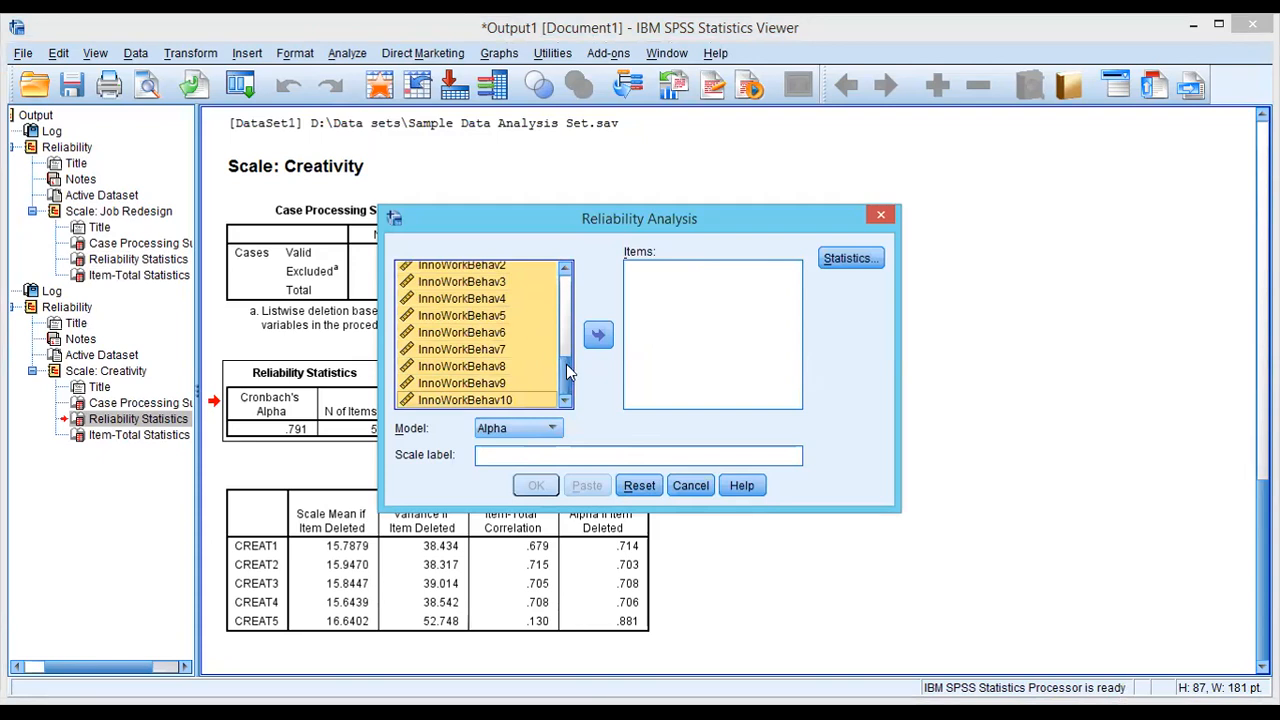
{"action": "left_click", "coordinate": [590, 346]}
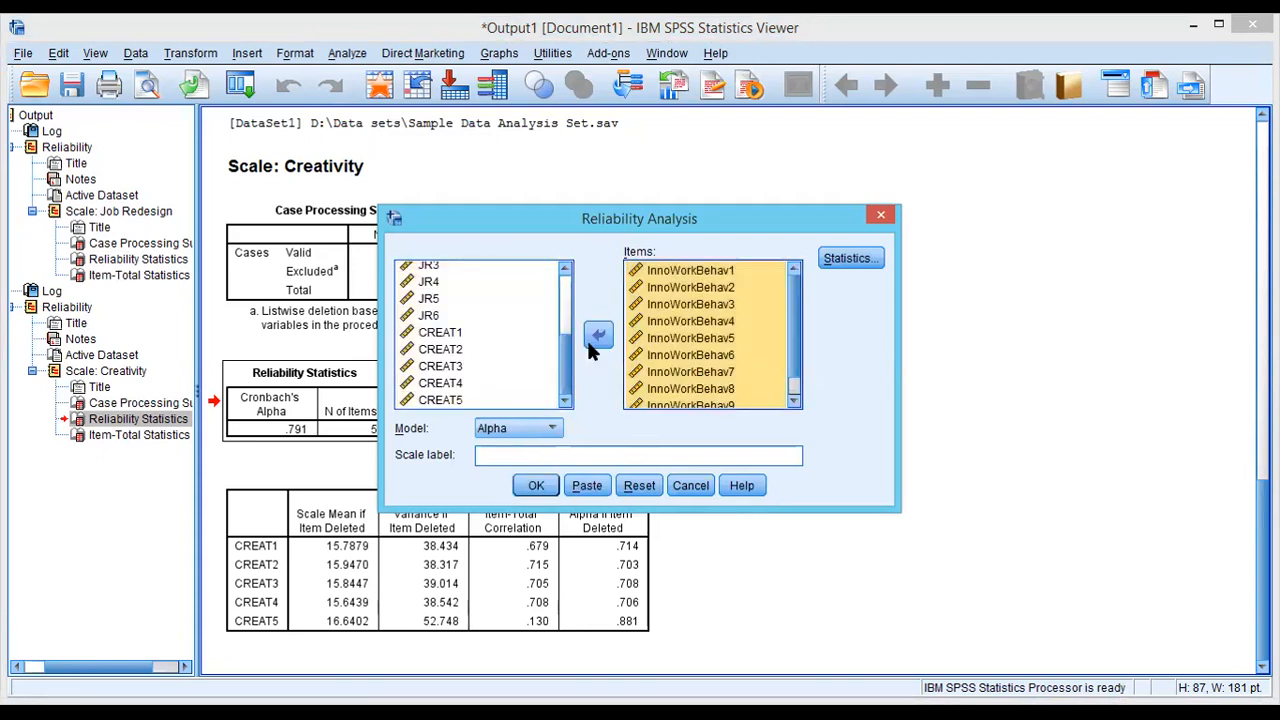
Run the reliability analysis with the scale label Innovative Work Behaviors and the "Scale if item deleted" descriptives included.
{"action": "left_click", "coordinate": [506, 458]}
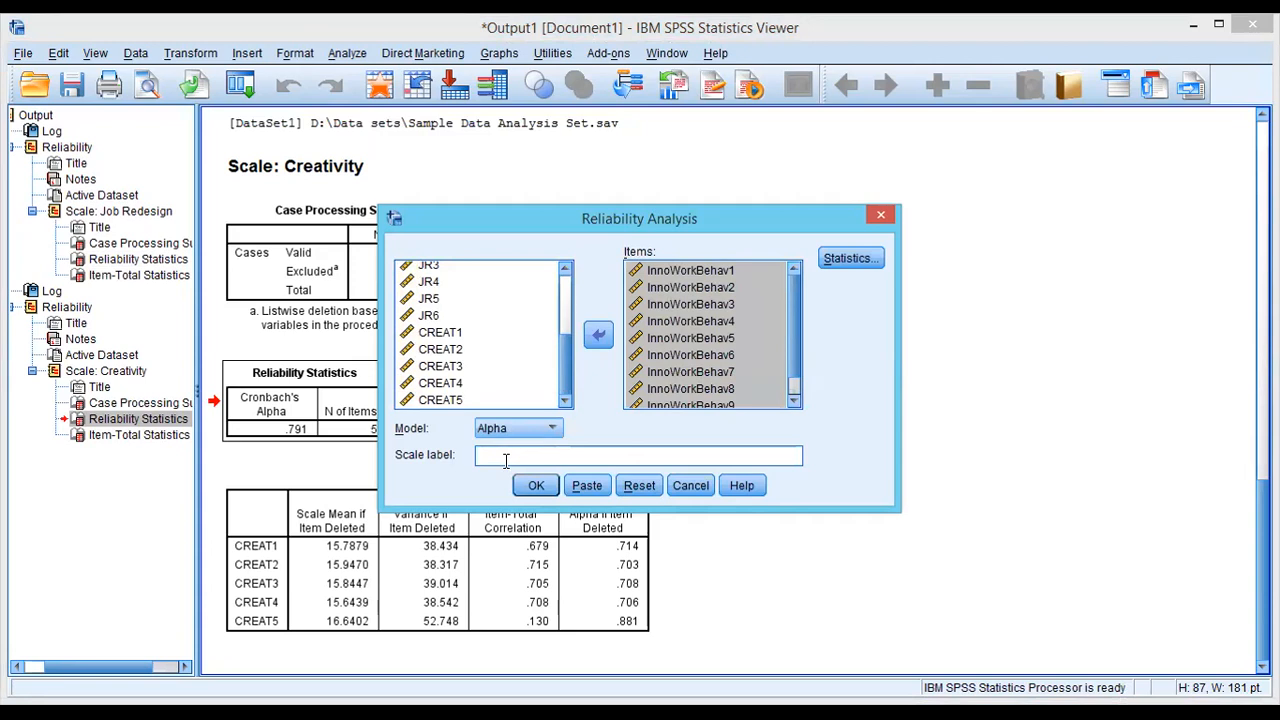
{"action": "type", "text": "Inn"}
{"action": "type", "text": "ovative Work Behaviors"}
{"action": "left_click", "coordinate": [858, 258]}
{"action": "left_click", "coordinate": [548, 271]}
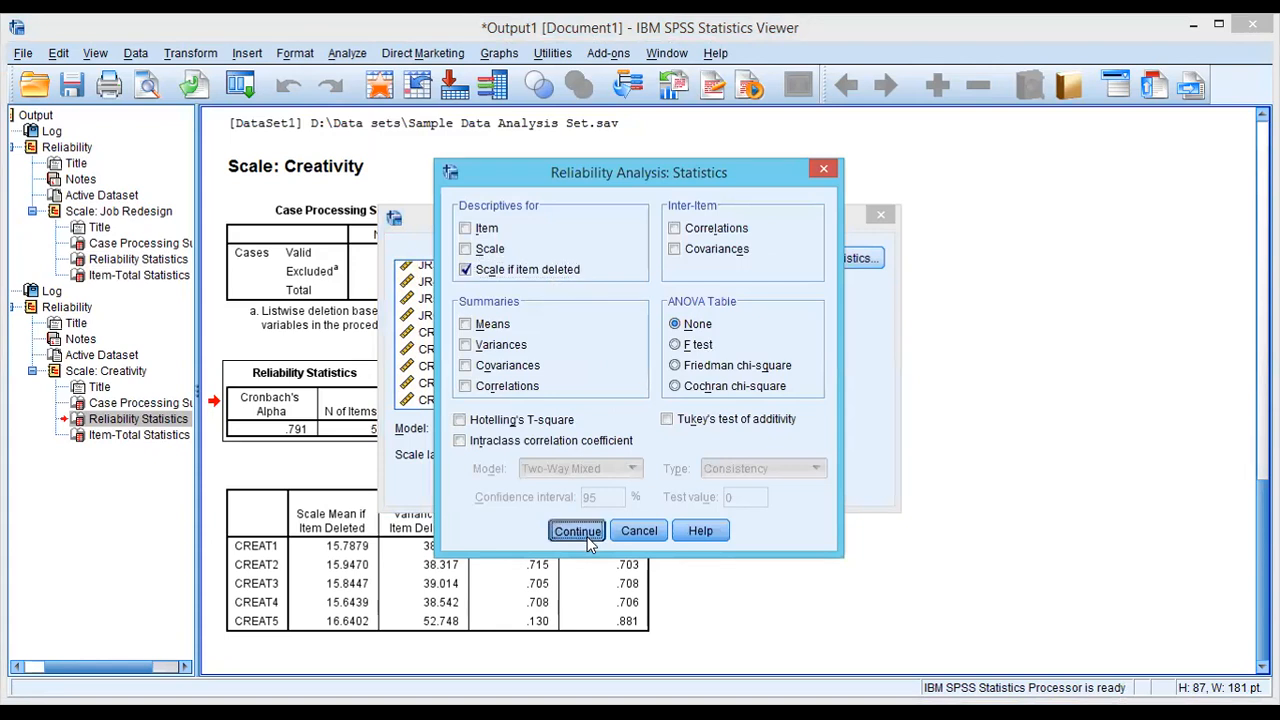
{"action": "left_click", "coordinate": [588, 540]}
{"action": "left_click", "coordinate": [540, 488]}
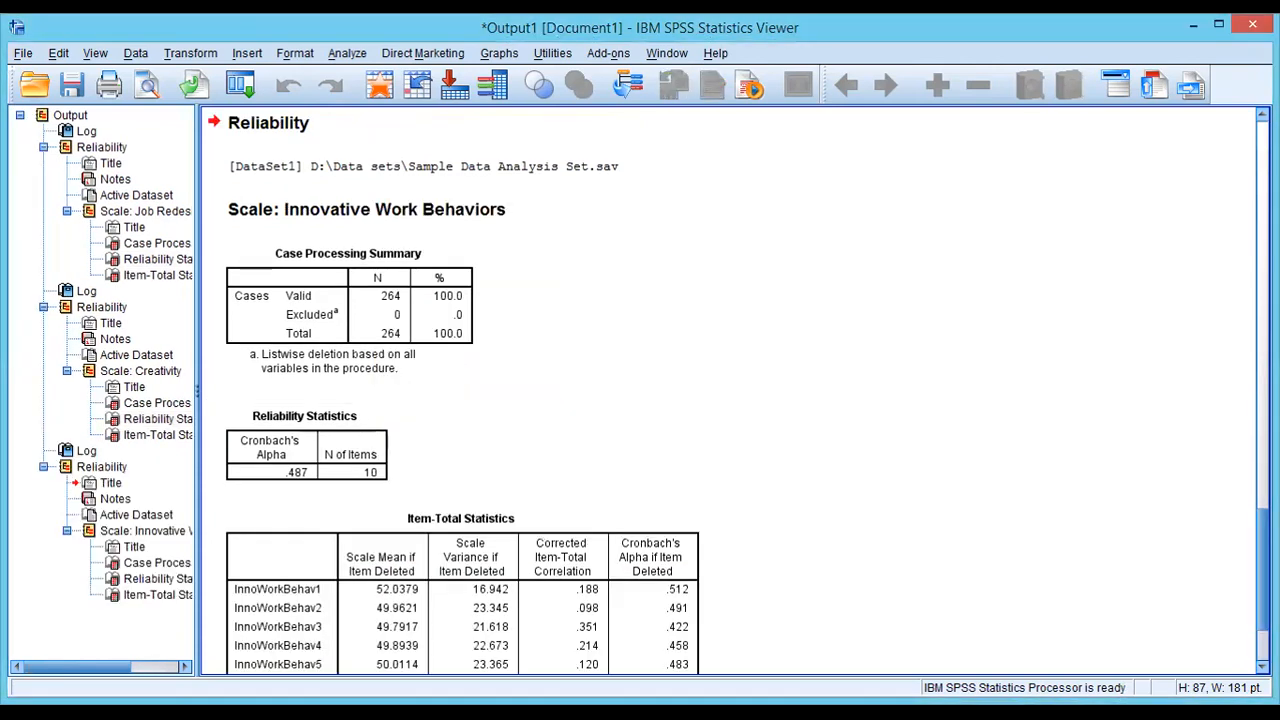
Examine Cronbach's Alpha and the item-total statistics in the Innovative Work Behaviors output.
{"action": "left_click_drag", "start_coordinate": [1263, 550], "coordinate": [1263, 580]}
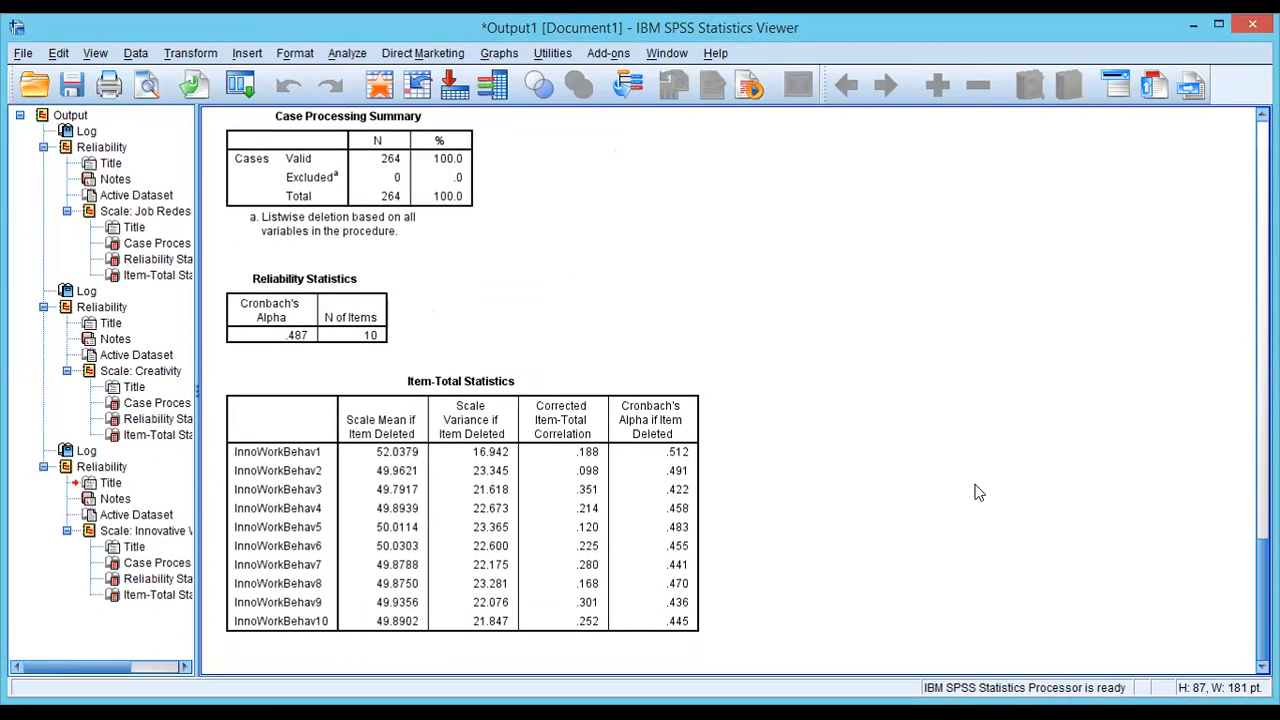
{"action": "left_click", "coordinate": [343, 300]}
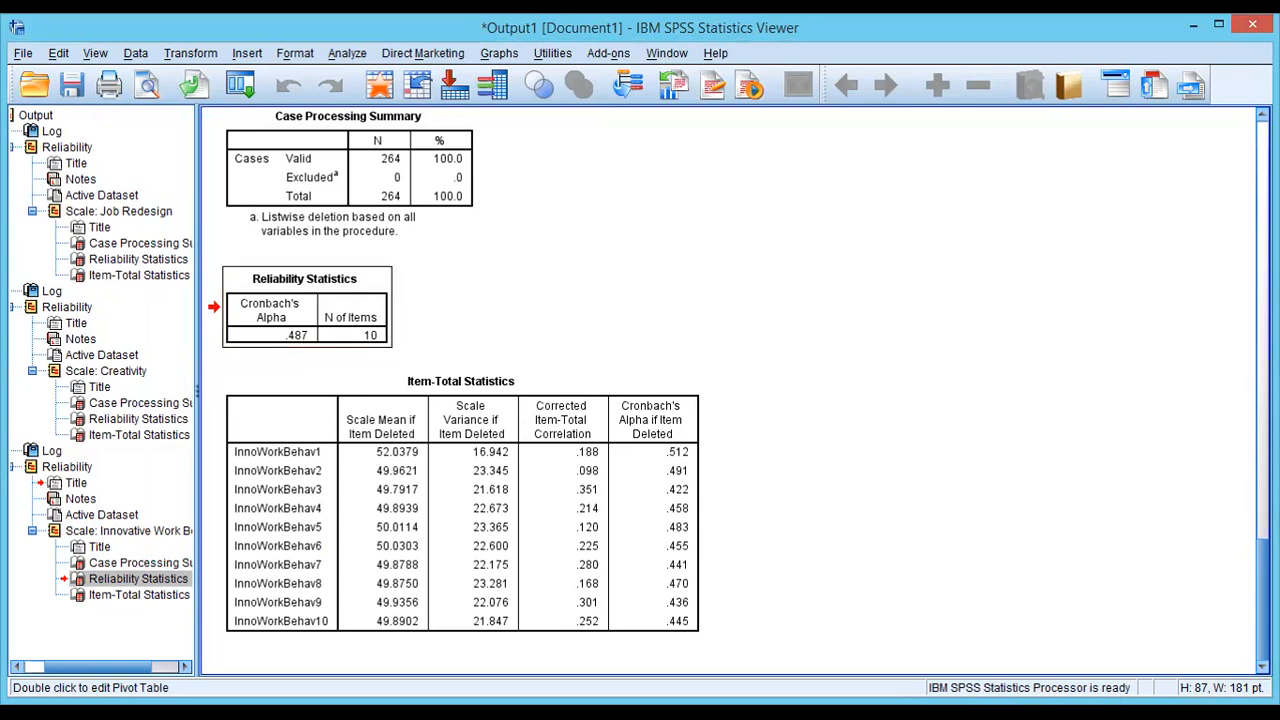
{"action": "mouse_move", "coordinate": [1263, 590]}
{"action": "left_mouse_down"}
{"action": "mouse_move", "coordinate": [1263, 564]}
{"action": "mouse_move", "coordinate": [1263, 590]}
{"action": "left_mouse_up"}
{"action": "left_click", "coordinate": [527, 430]}
{"action": "scroll", "coordinate": [730, 390], "scroll_direction": "up", "scroll_amount": 2}
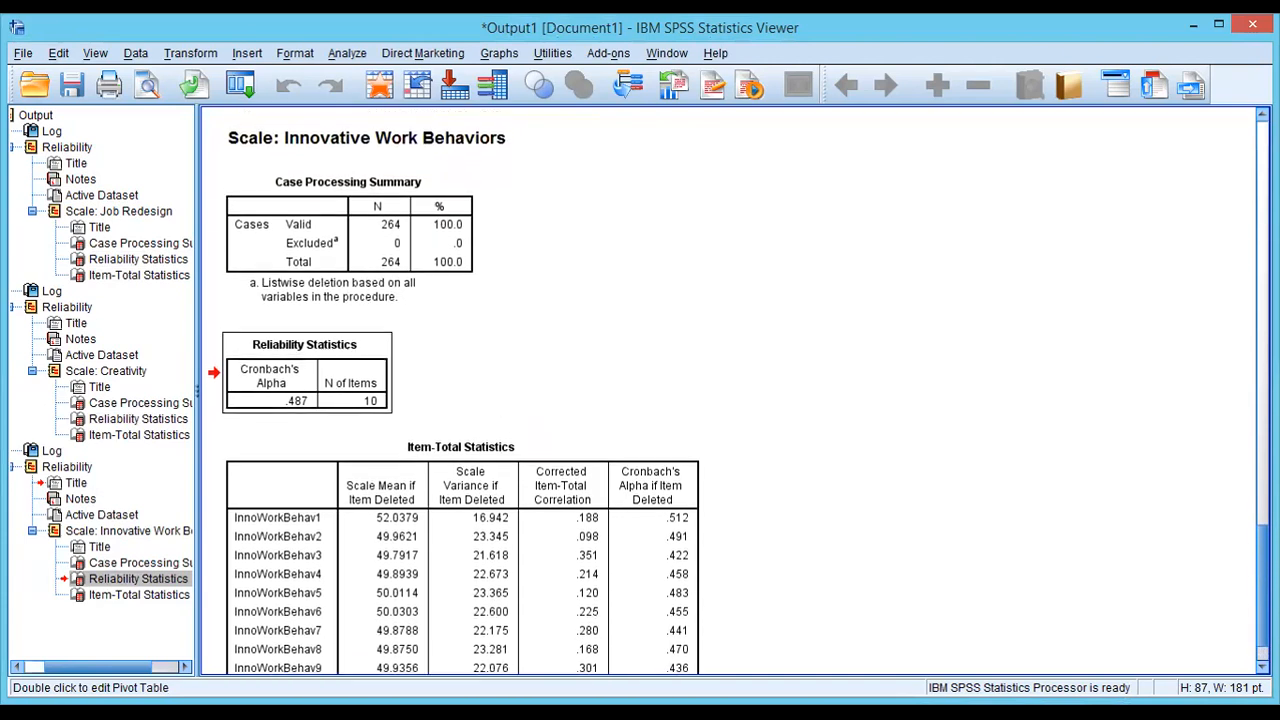
{"action": "left_click_drag", "start_coordinate": [1262, 582], "coordinate": [1262, 574]}
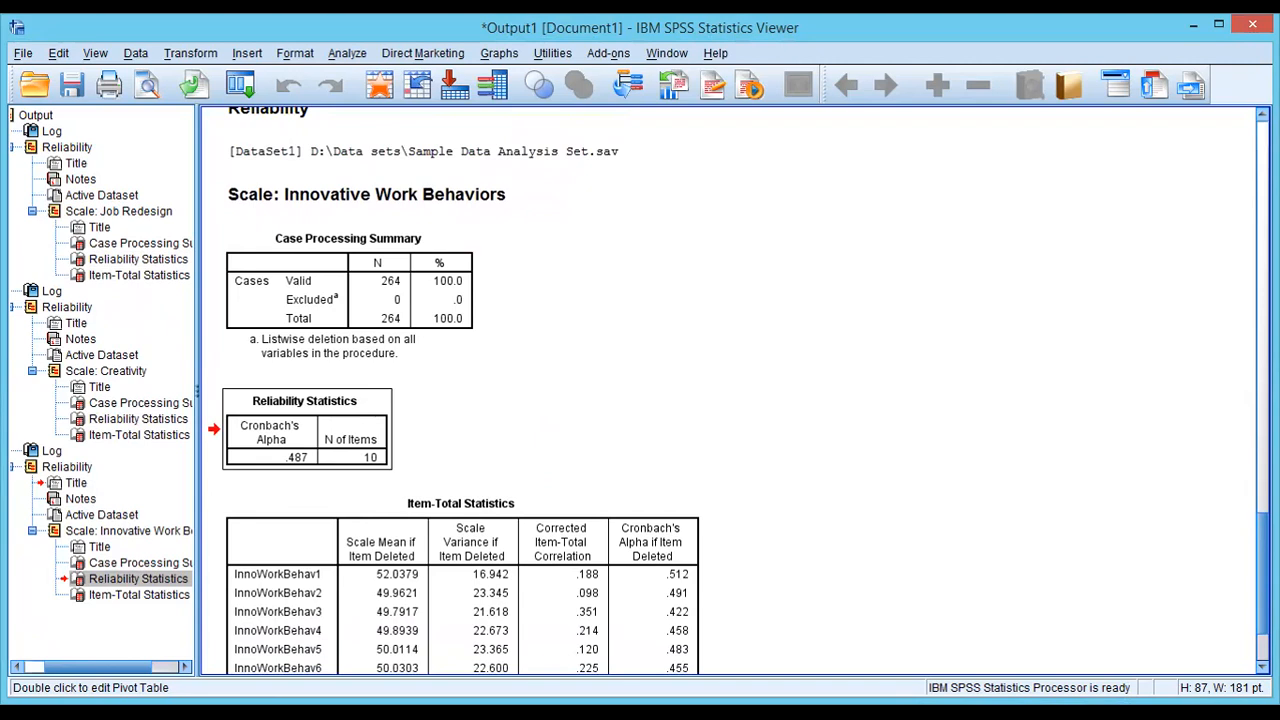
{"action": "scroll", "coordinate": [730, 390], "scroll_direction": "down", "scroll_amount": 3}
{"action": "scroll", "coordinate": [730, 390], "scroll_direction": "up", "scroll_amount": 3}
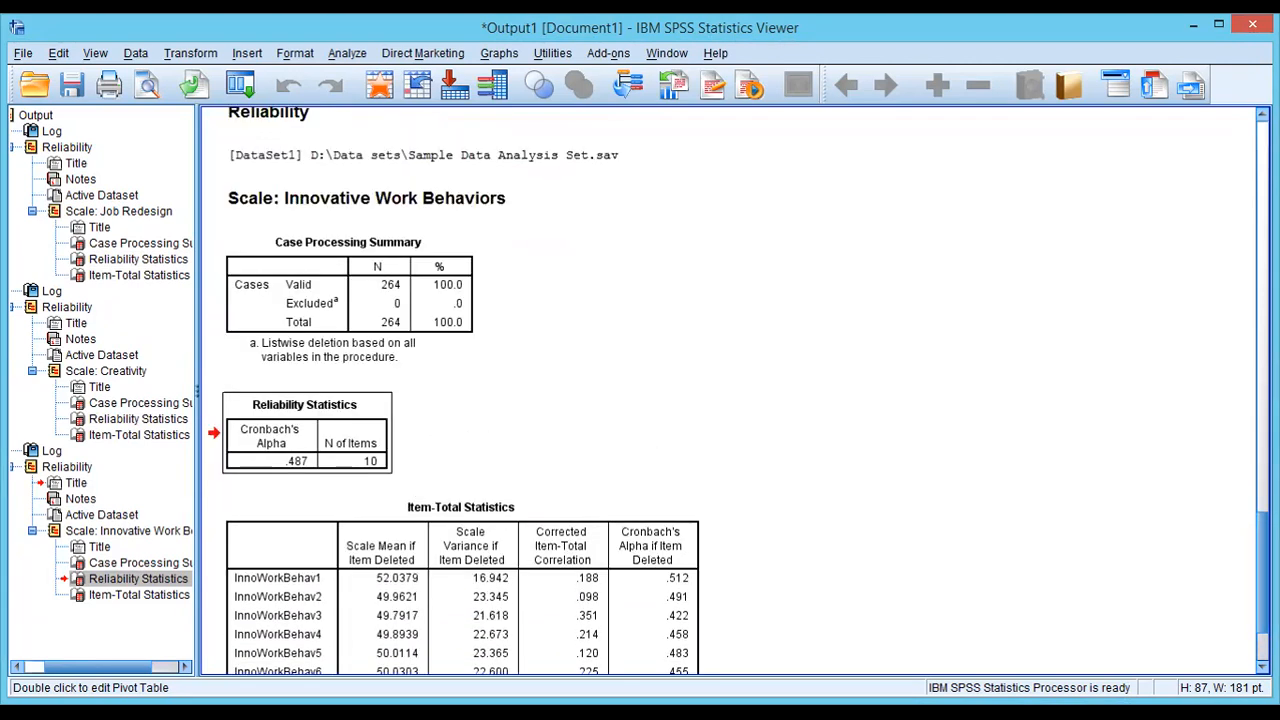
{"action": "scroll", "coordinate": [730, 390], "scroll_direction": "down", "scroll_amount": 3}
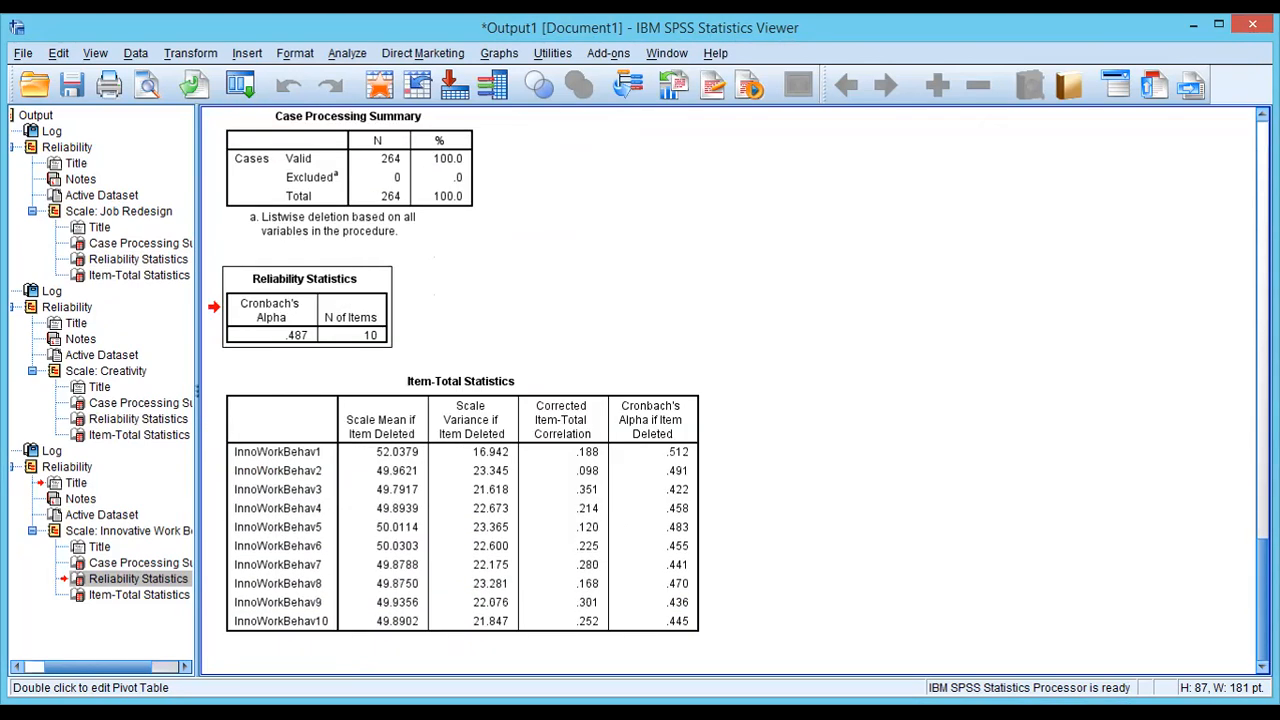
Go back through the earlier output to review the Job Redesign scale's reliability results.
{"action": "scroll", "coordinate": [730, 390], "scroll_direction": "up", "scroll_amount": 12}
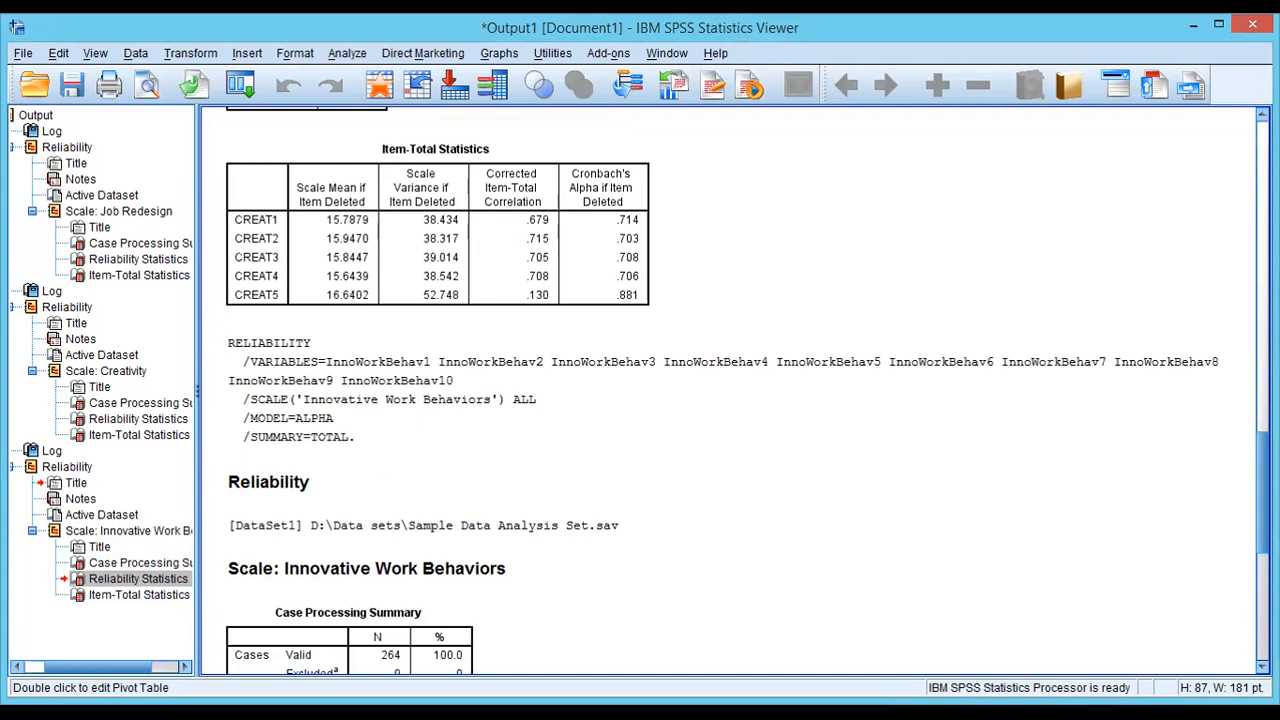
{"action": "left_click_drag", "start_coordinate": [1262, 492], "coordinate": [1262, 180]}
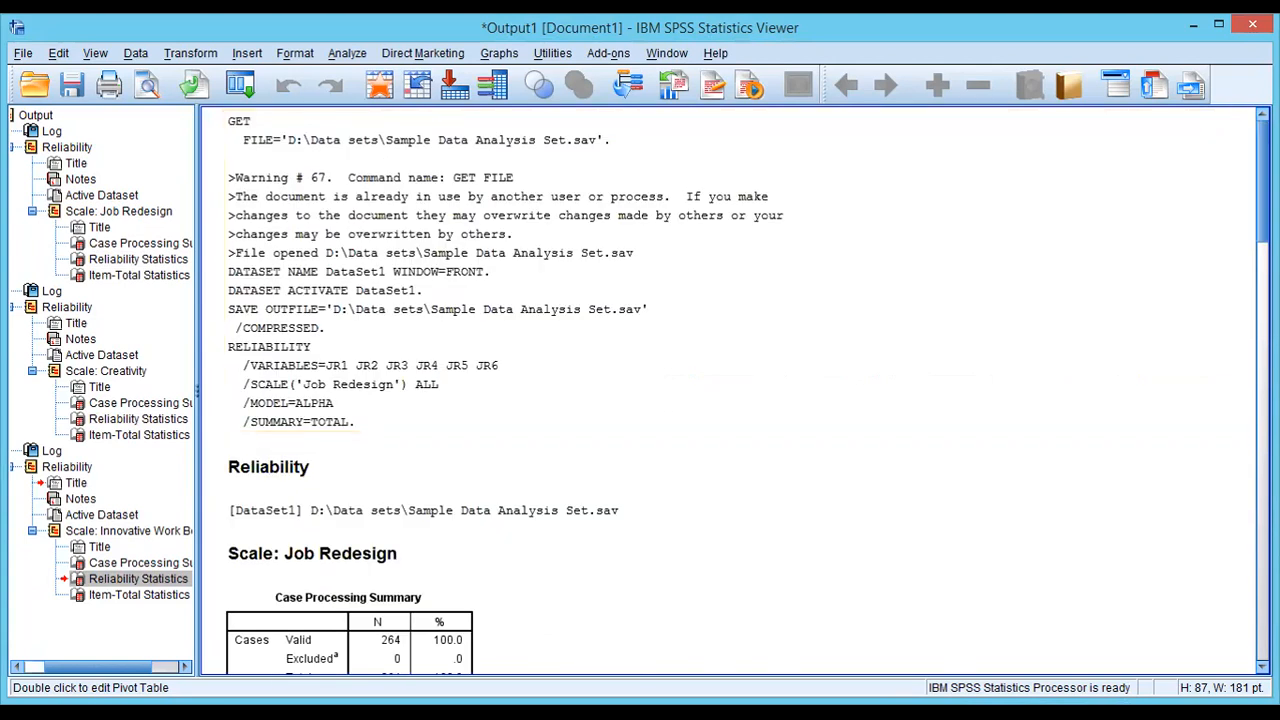
{"action": "scroll", "coordinate": [747, 391], "scroll_direction": "down", "scroll_amount": 6}
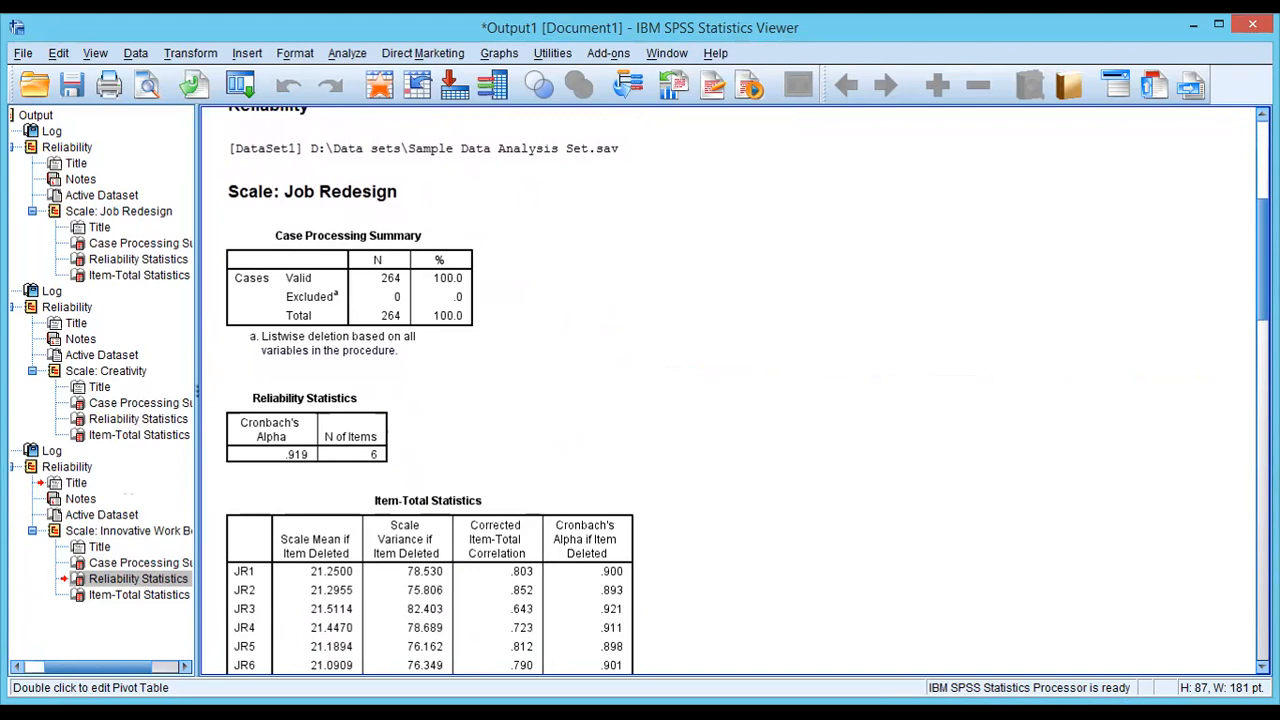